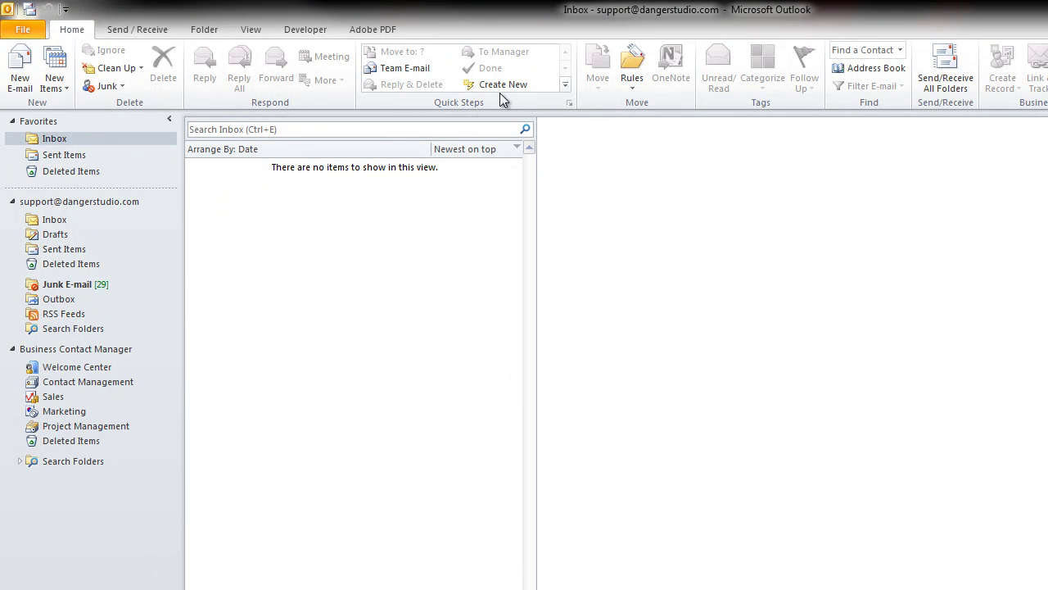
- Confirm Developer is ticked in Outlook Options' Customize Ribbon Main Tabs list, then close with OK
click(23, 31)
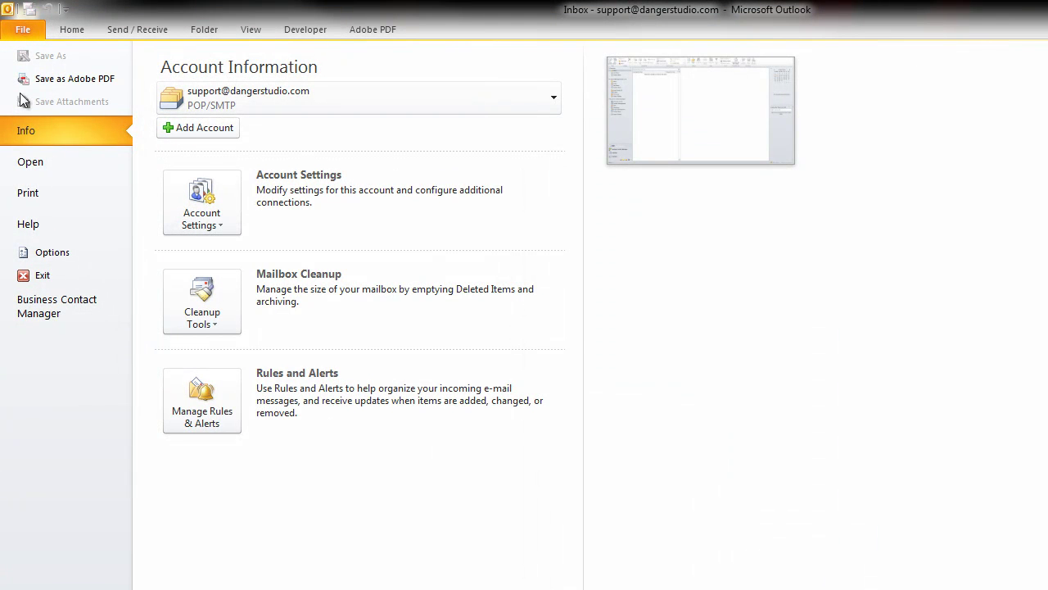
click(37, 253)
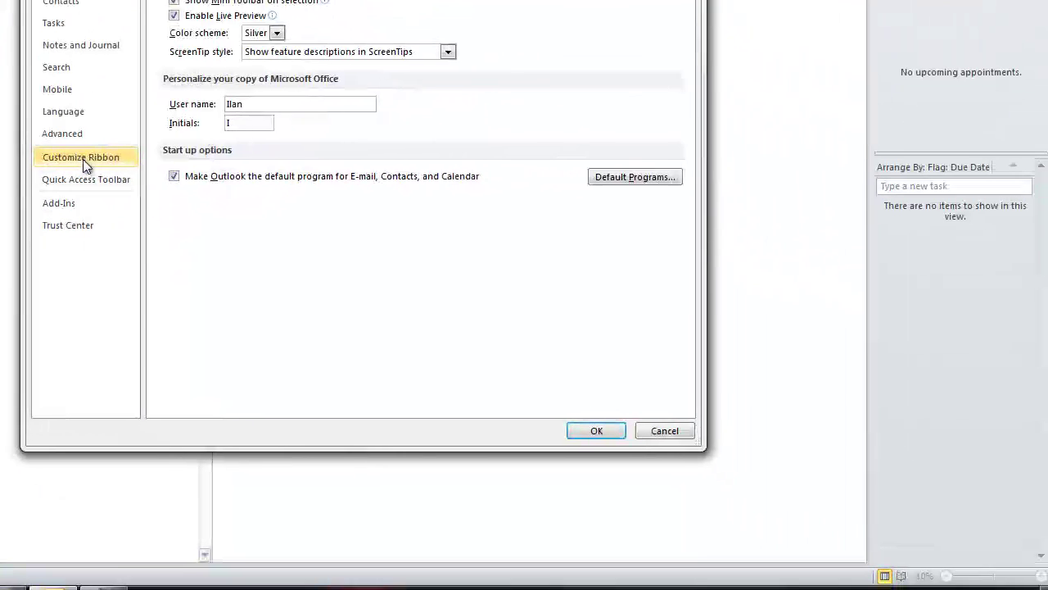
click(83, 159)
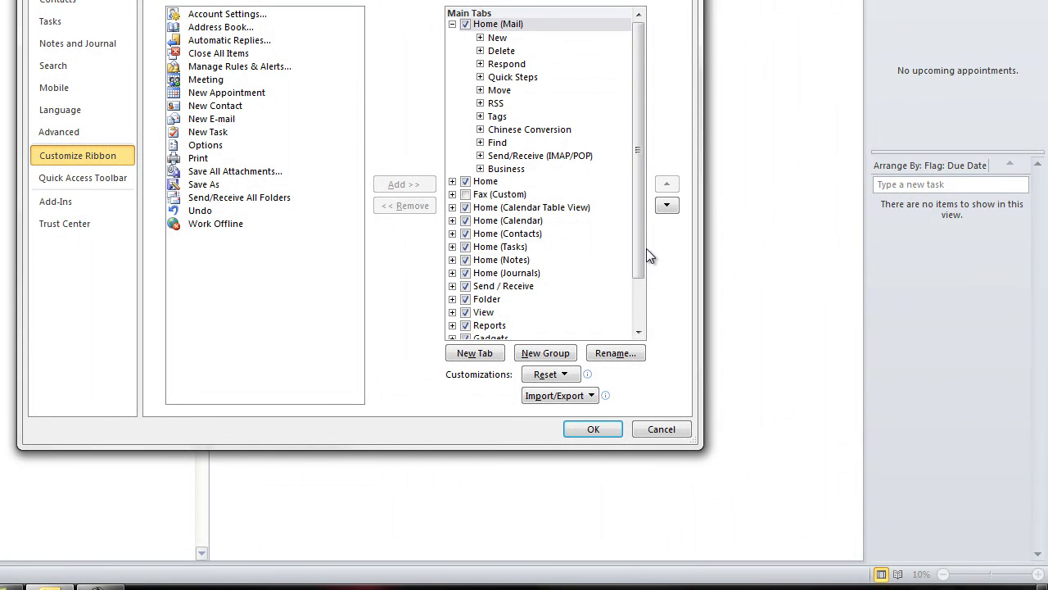
drag(646, 248, 638, 332)
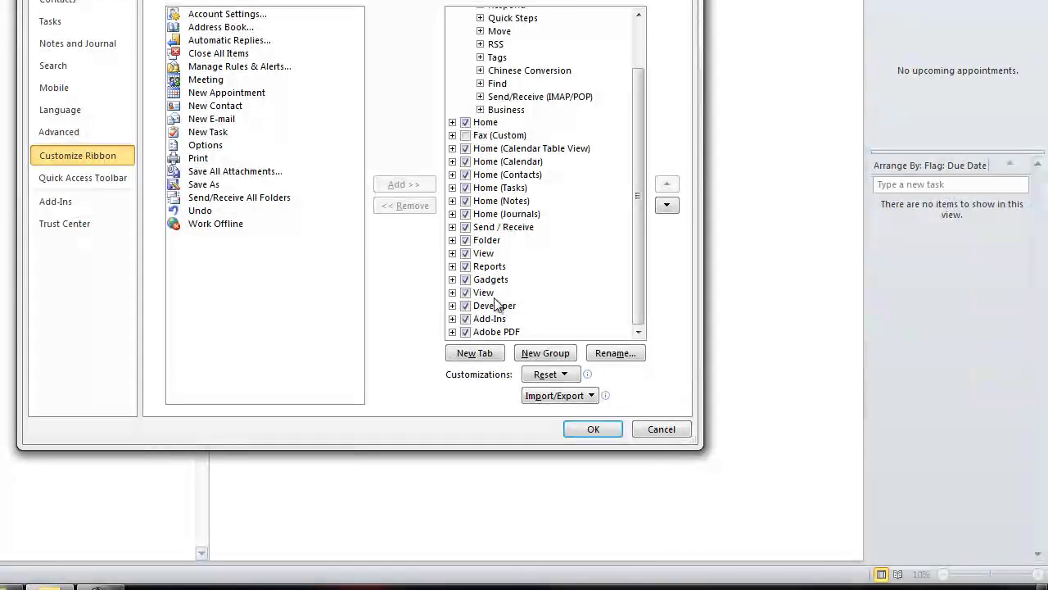
click(452, 305)
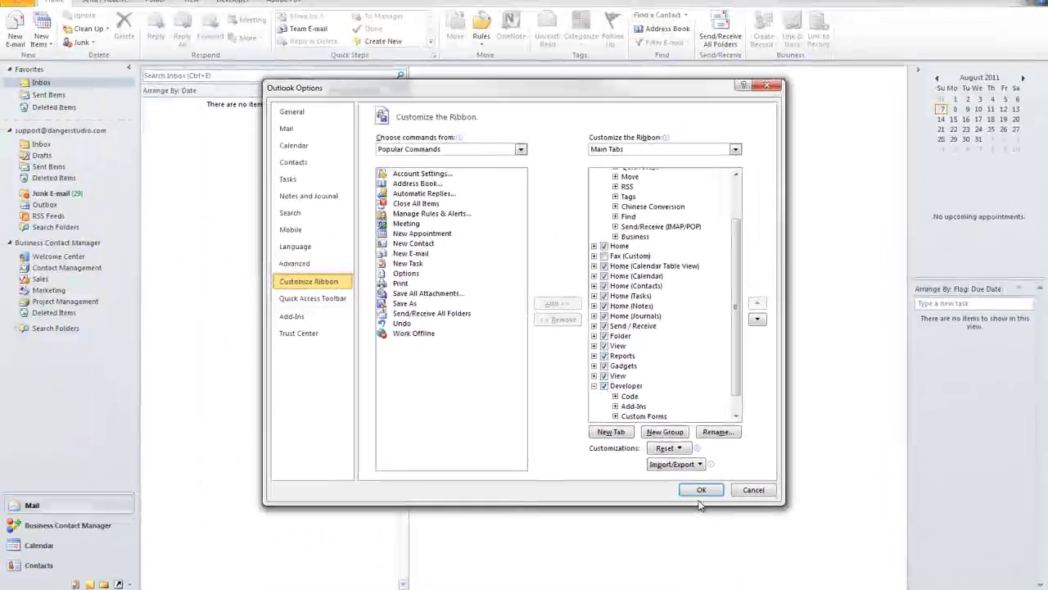
click(701, 490)
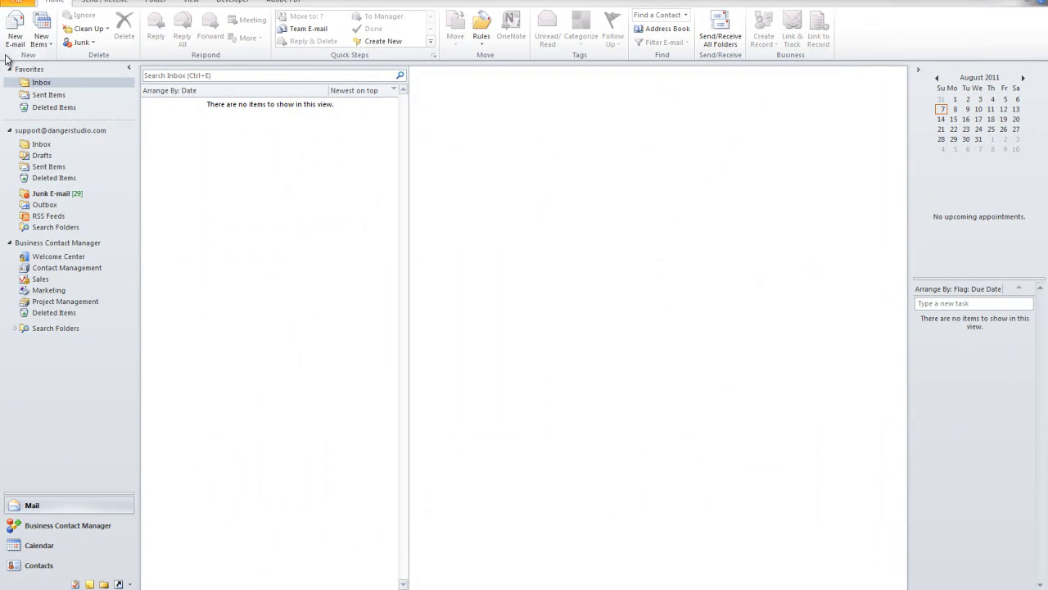
- Create a new blank e-mail message and show its Developer ribbon tab
click(14, 31)
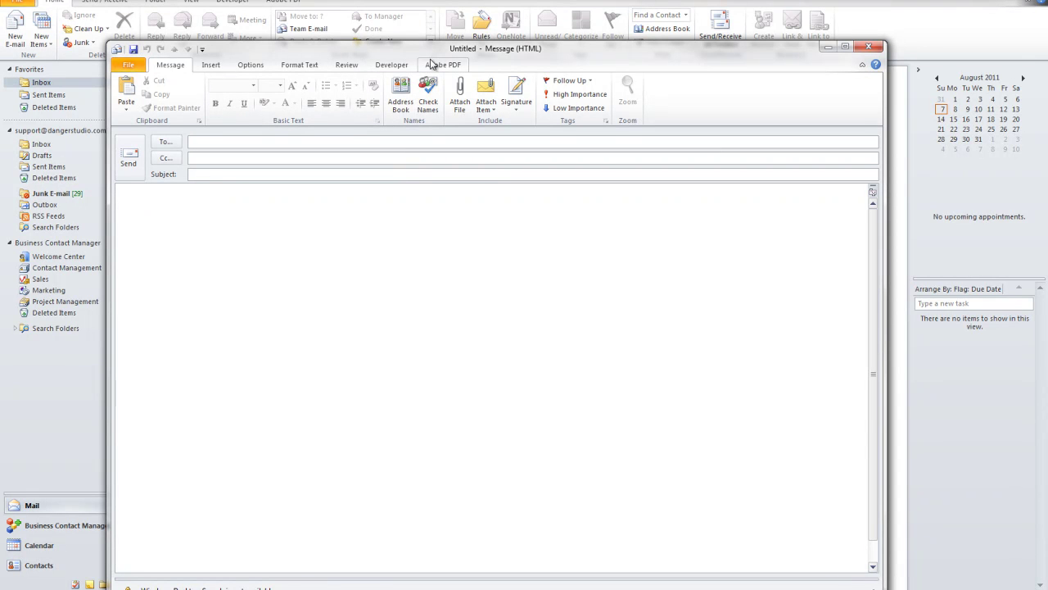
click(391, 65)
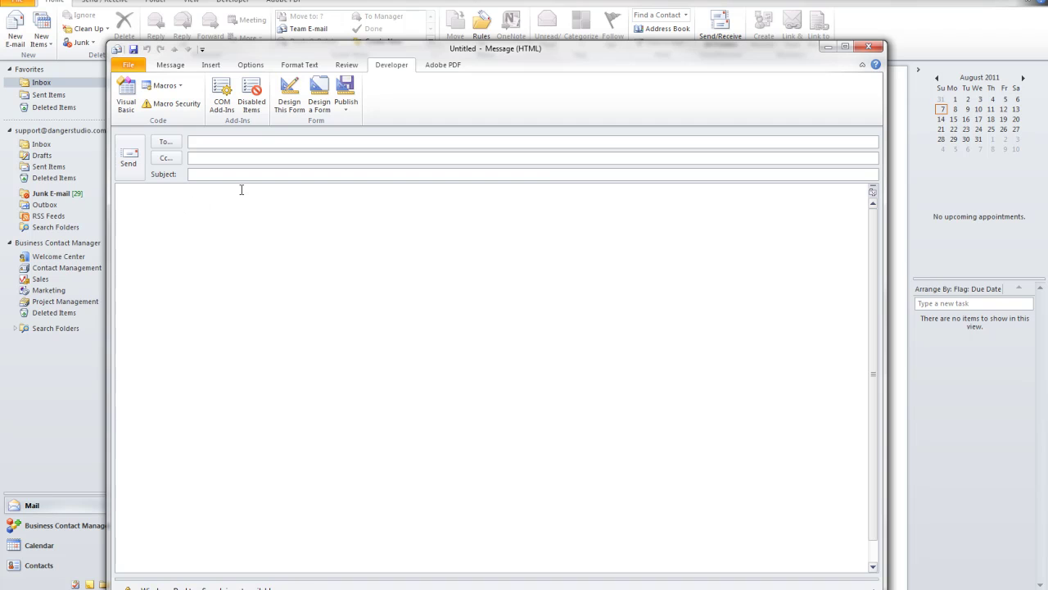
- Switch the message to Design This Form and start a New Column field, keeping type Text
click(303, 100)
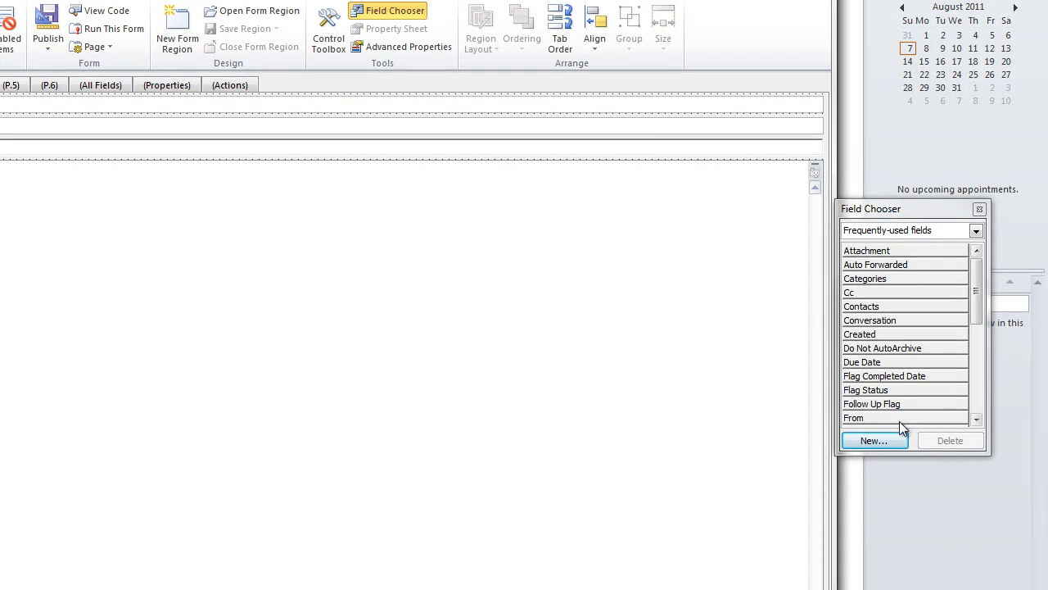
click(873, 440)
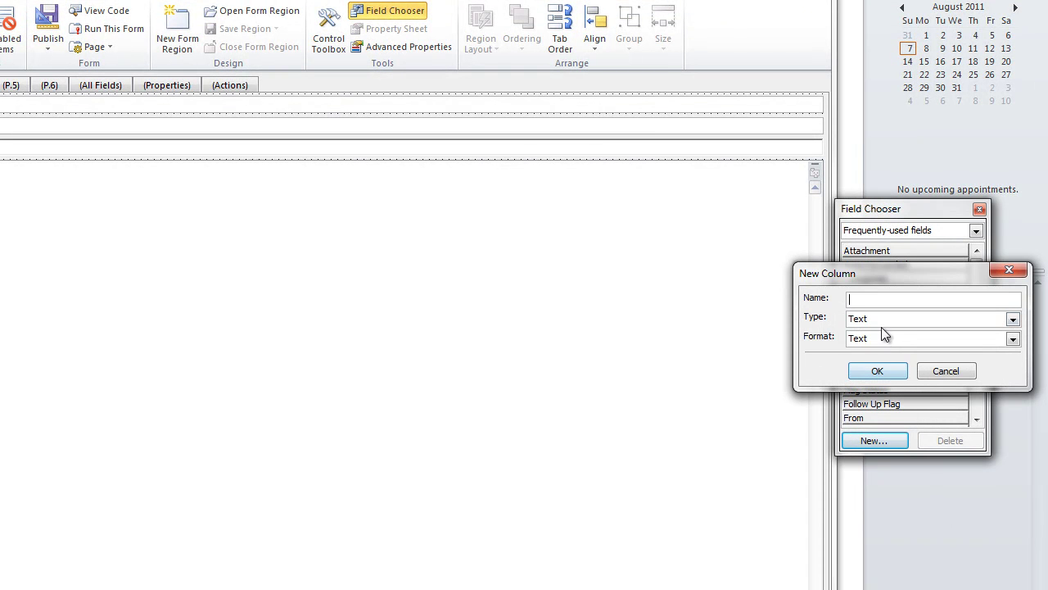
drag(844, 278, 117, 262)
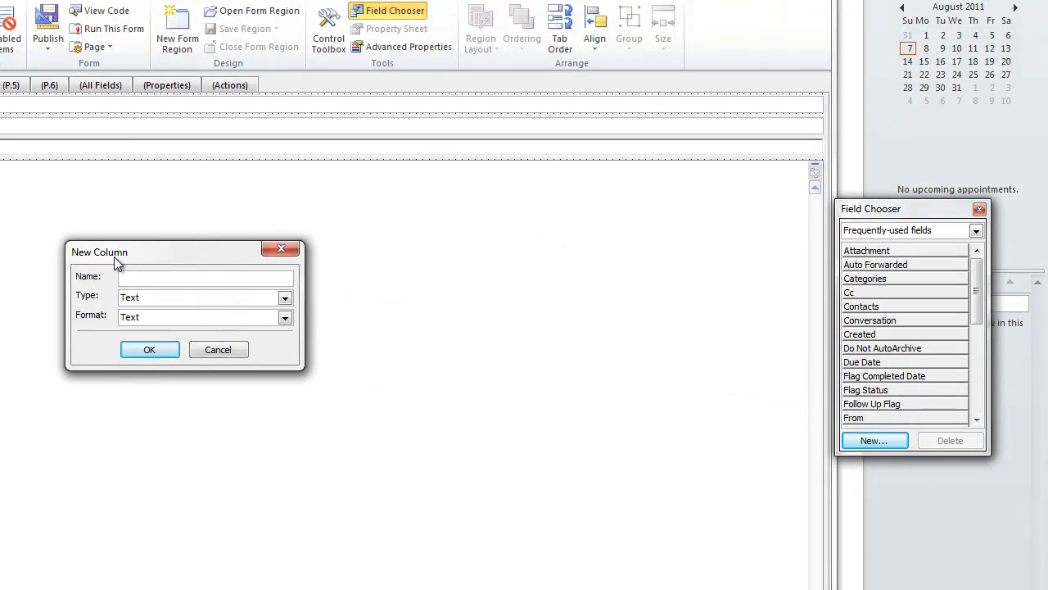
click(150, 296)
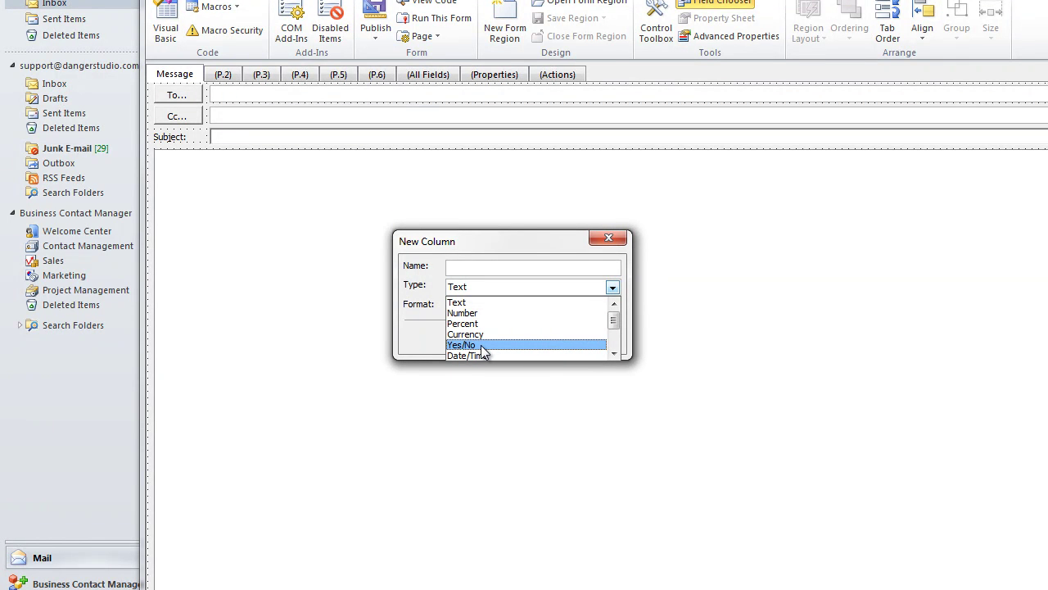
scroll(484, 352, down, 1)
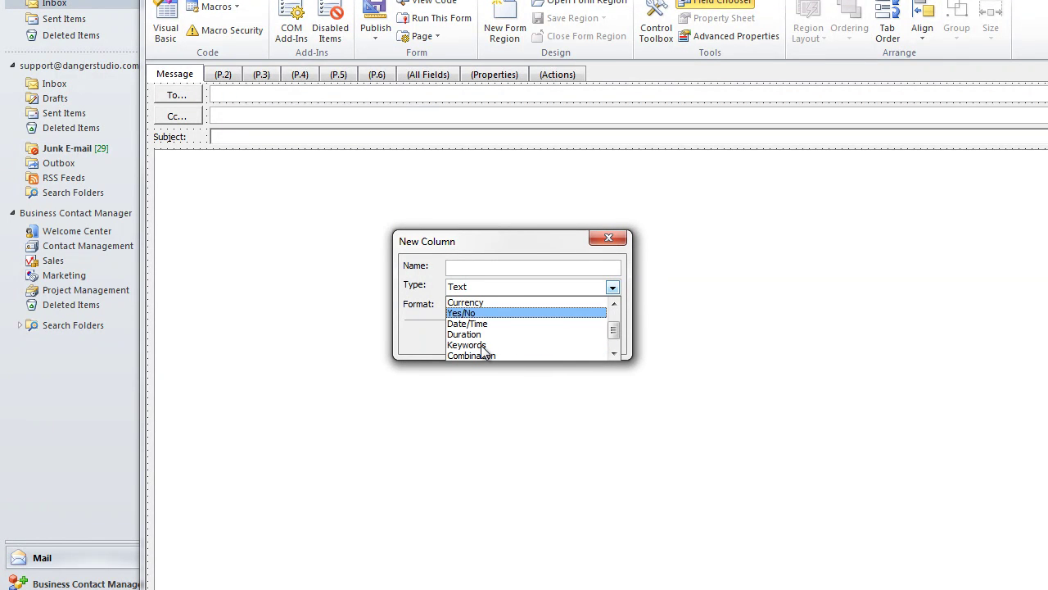
scroll(487, 331, down, 1)
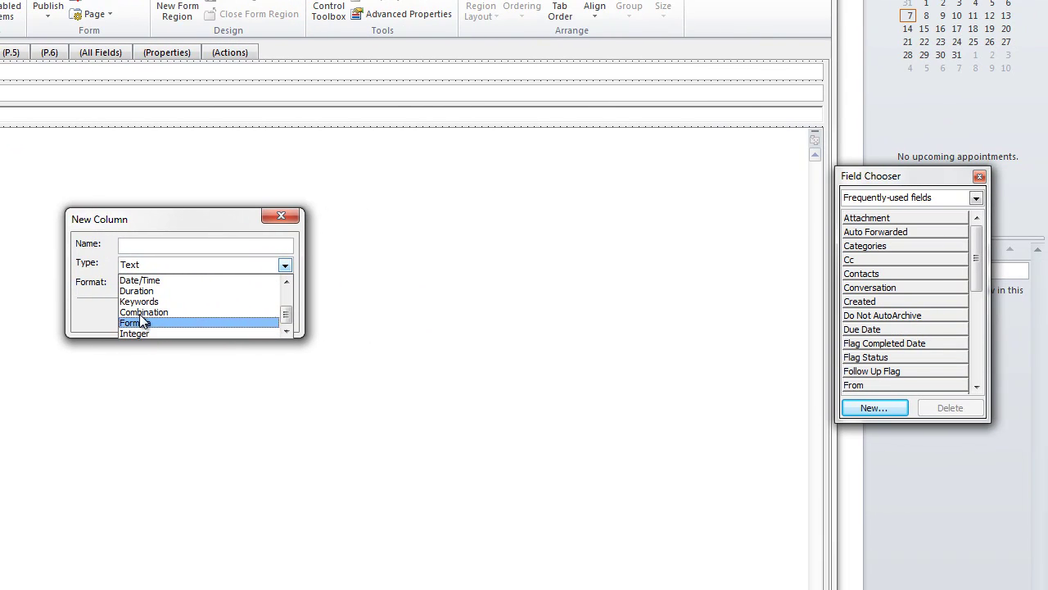
click(140, 212)
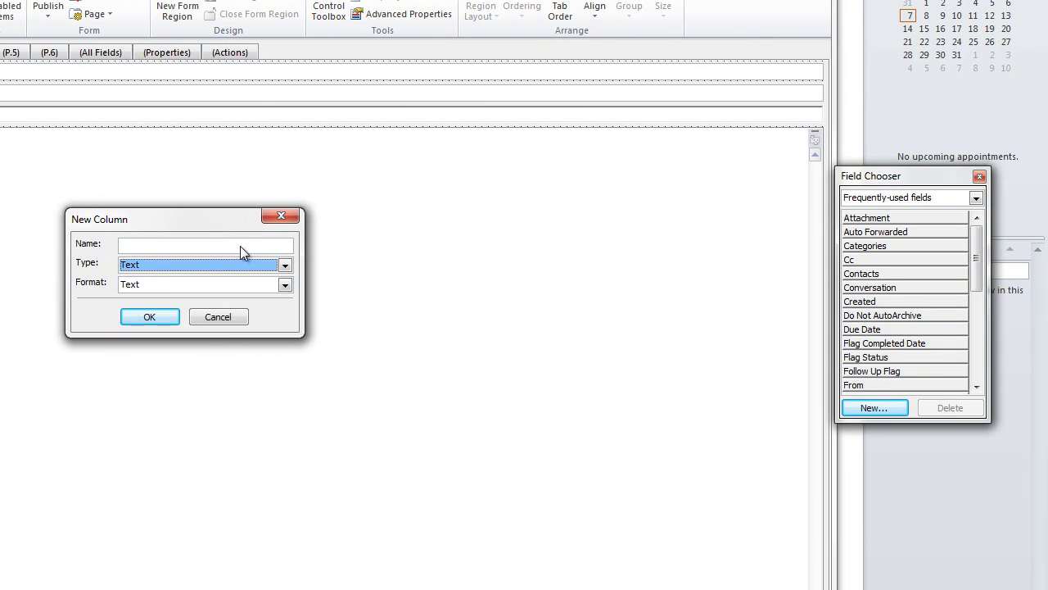
- Cancel the New Column dialog and resize the form region, moving it up and right
click(221, 318)
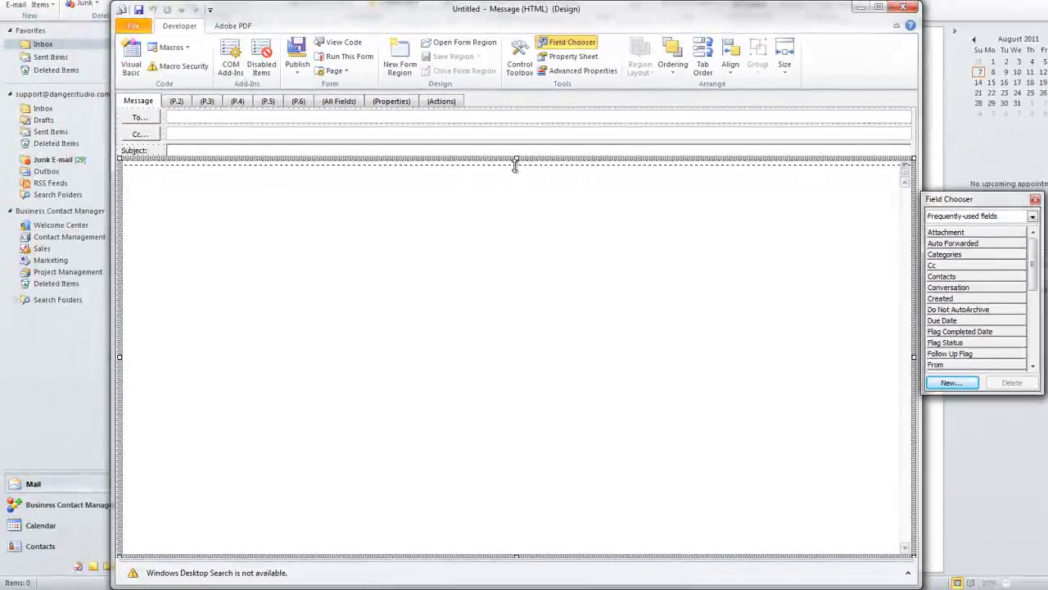
drag(487, 158, 515, 219)
drag(914, 385, 615, 388)
drag(404, 389, 597, 330)
drag(379, 366, 665, 325)
click(958, 312)
- Add the Categories, Created and Due Date fields below Subject from the Field Chooser
click(956, 256)
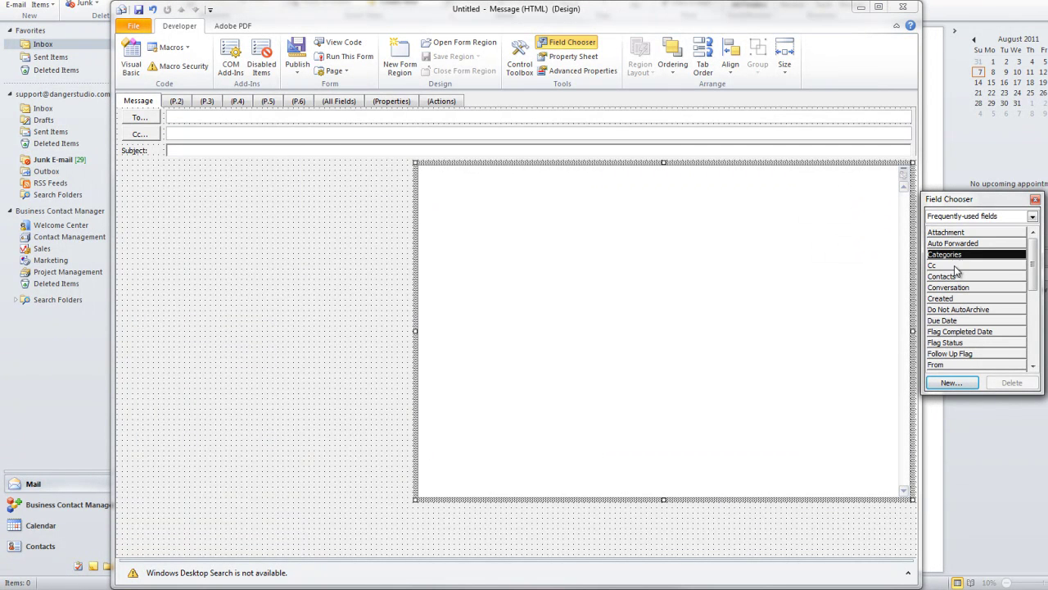
drag(962, 255, 169, 202)
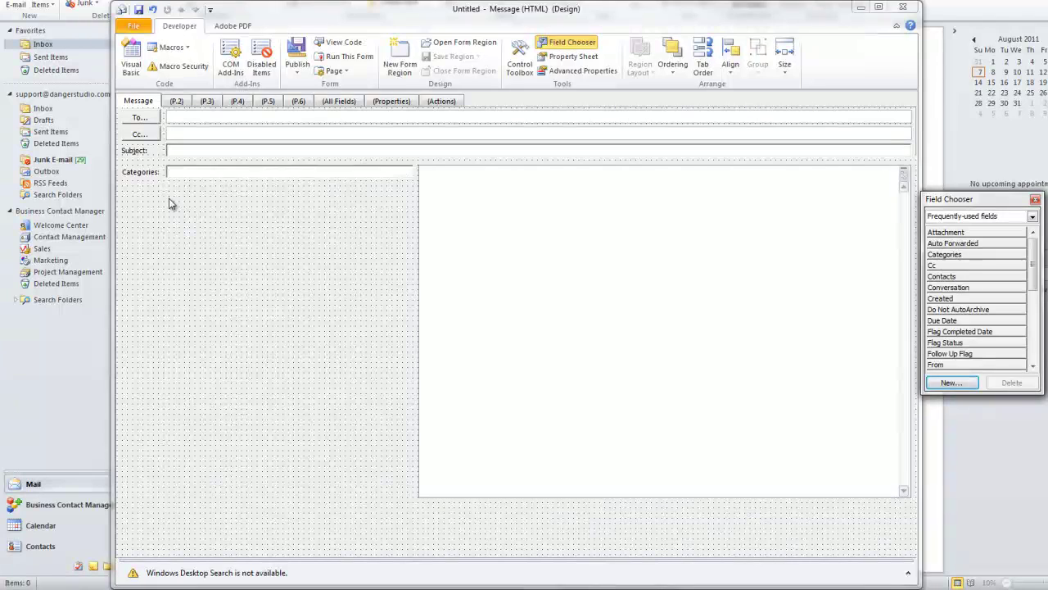
click(267, 299)
click(974, 311)
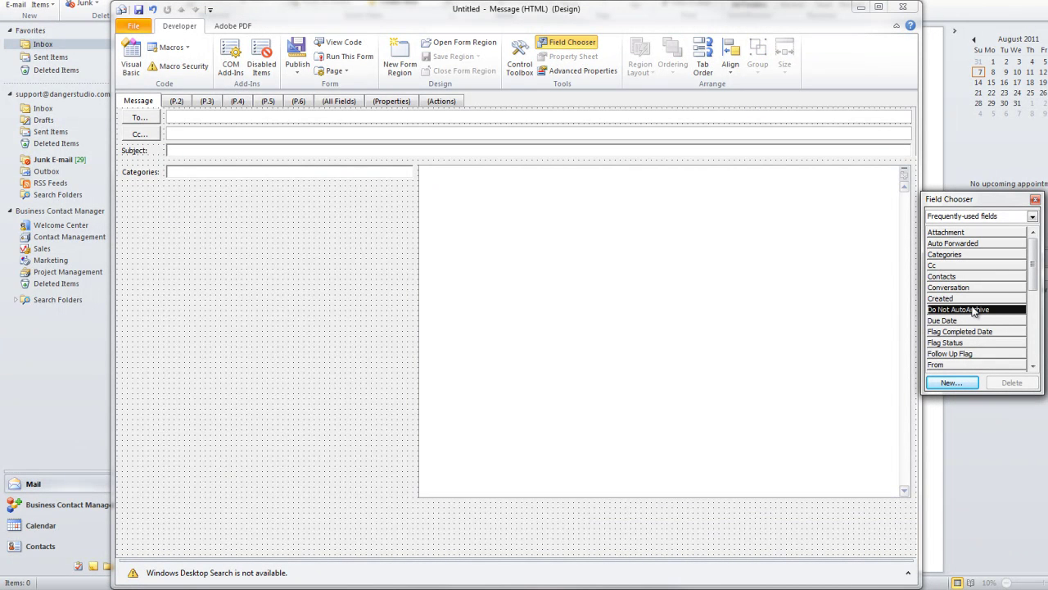
drag(967, 301, 199, 218)
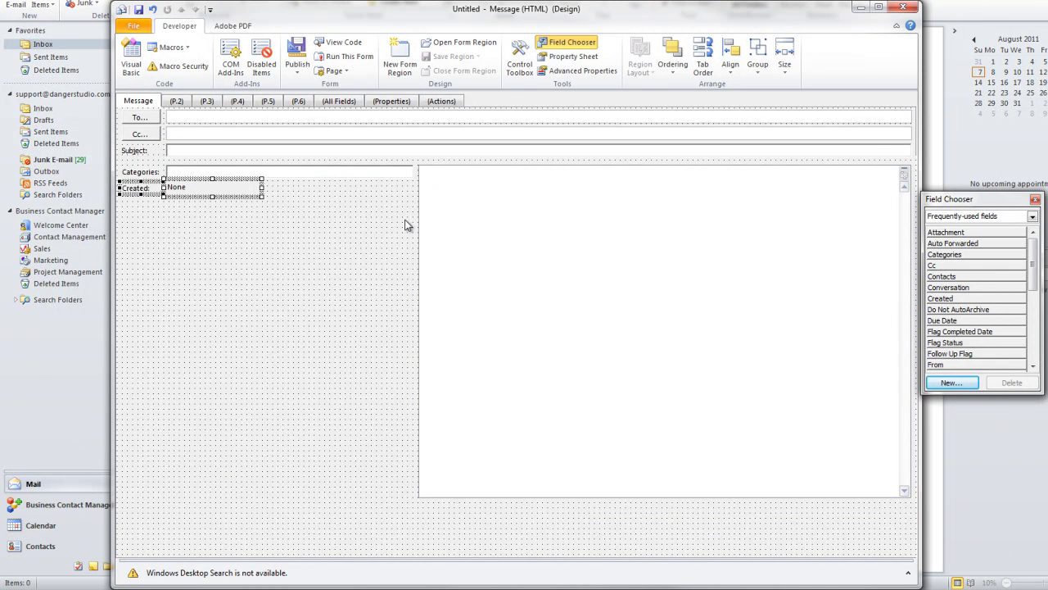
click(129, 264)
click(991, 344)
scroll(987, 344, down, 1)
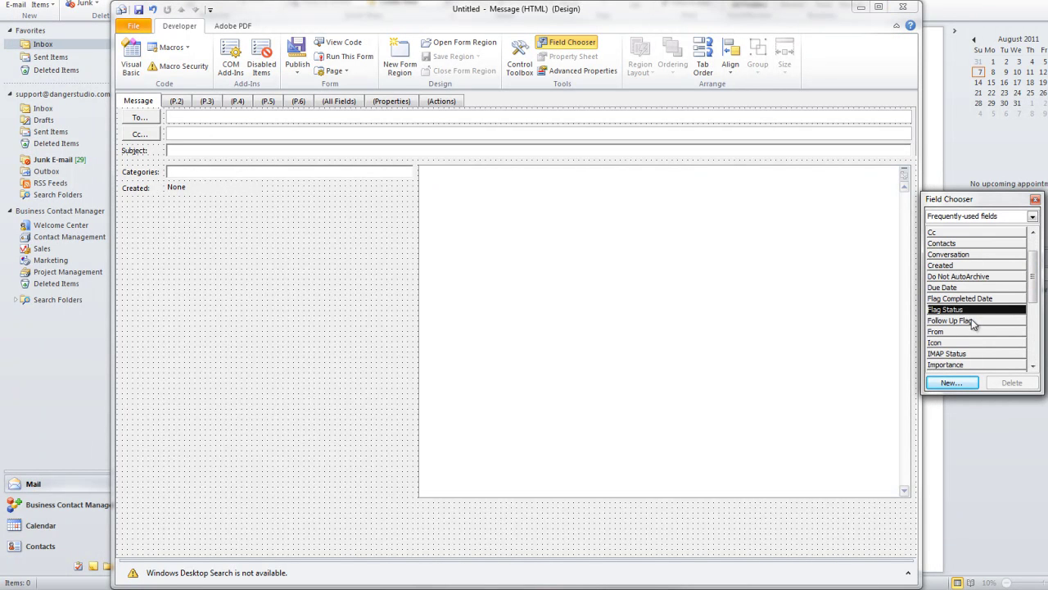
drag(955, 289, 194, 227)
click(983, 310)
scroll(981, 321, down, 2)
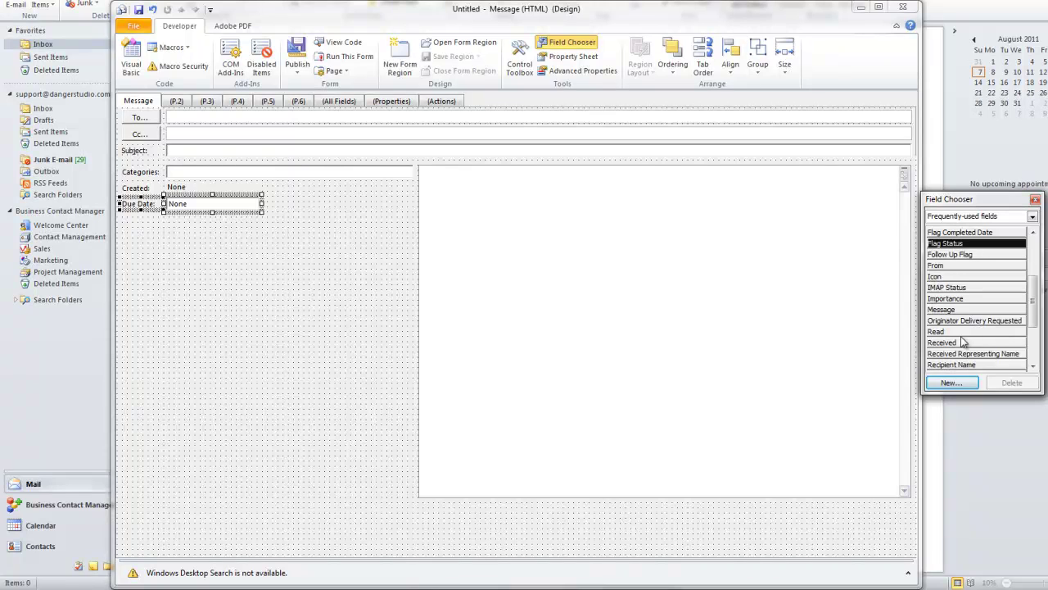
- Add a Message body area, then delete it and shift the right-hand region left
drag(954, 310, 412, 299)
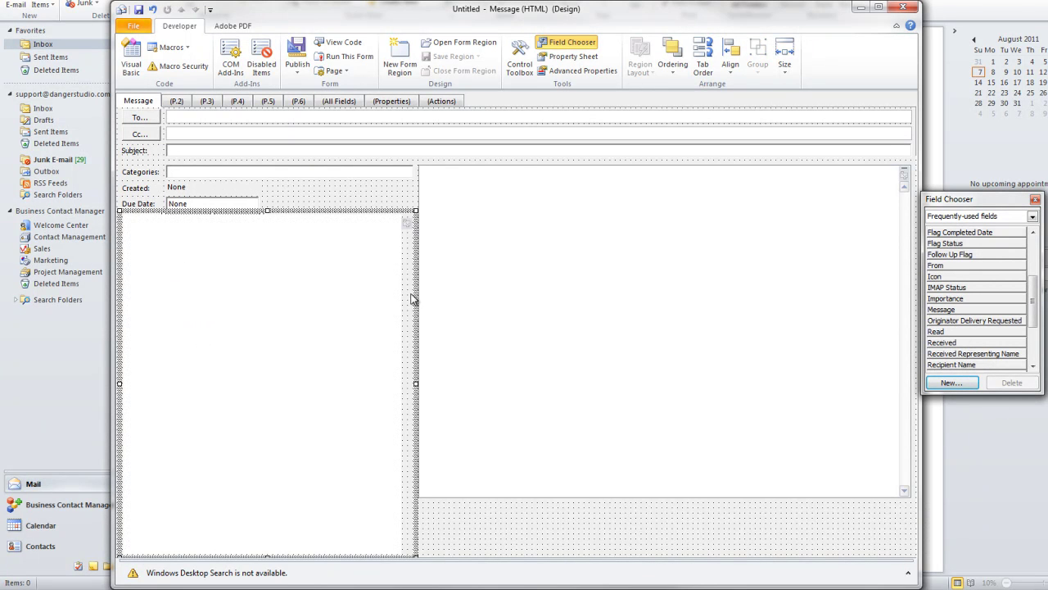
click(267, 211)
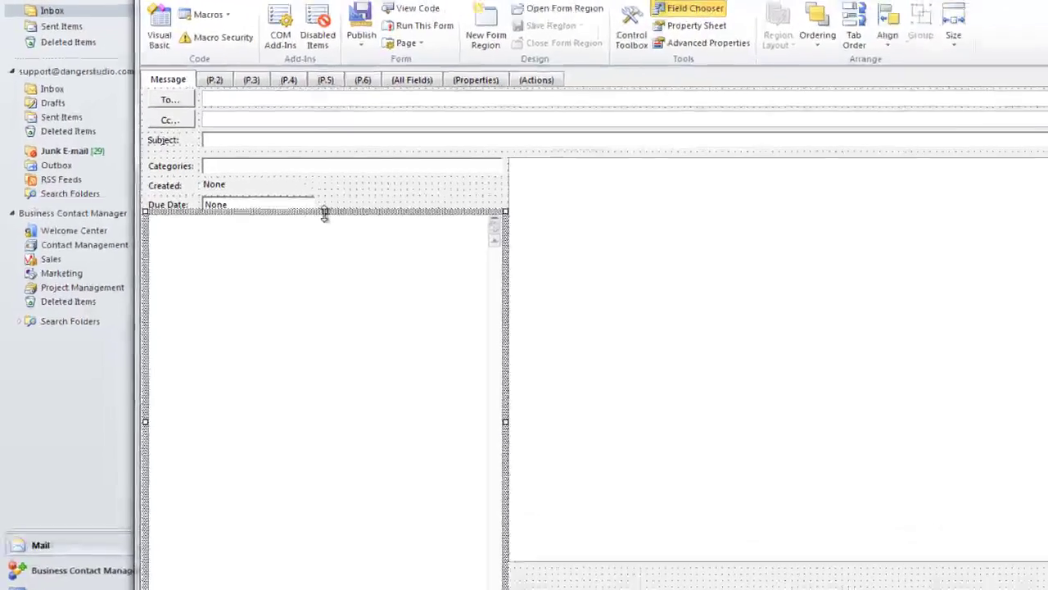
drag(267, 213, 265, 244)
drag(324, 394, 321, 374)
click(673, 393)
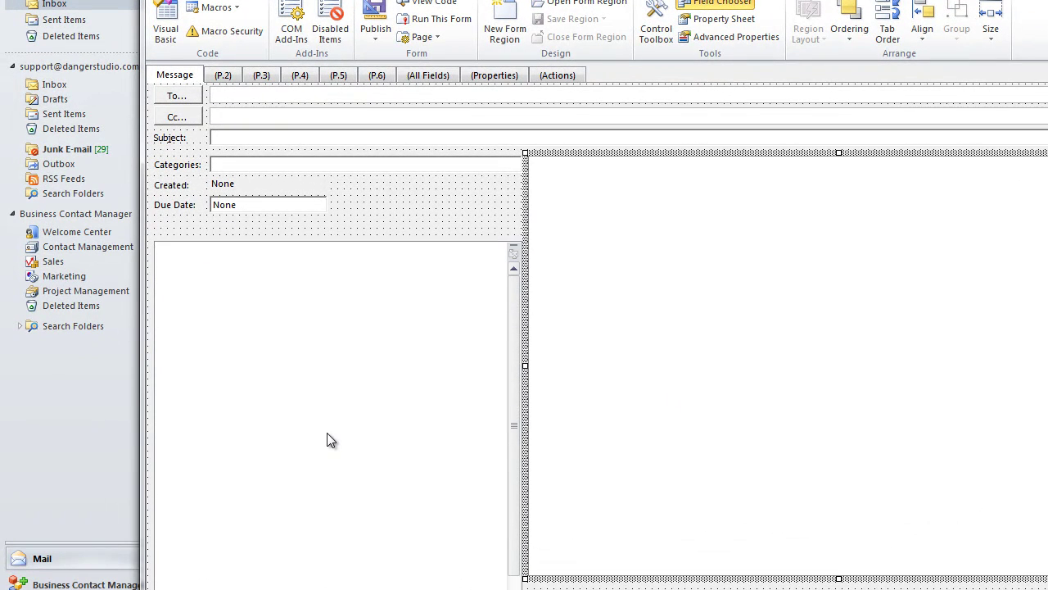
click(327, 431)
key(Delete)
click(672, 355)
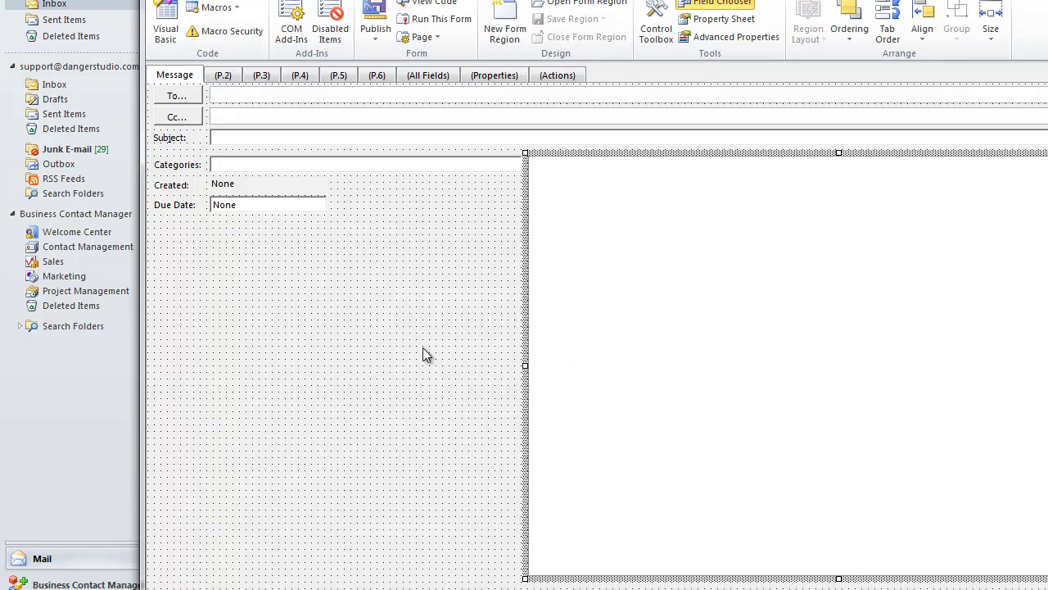
drag(684, 313, 569, 321)
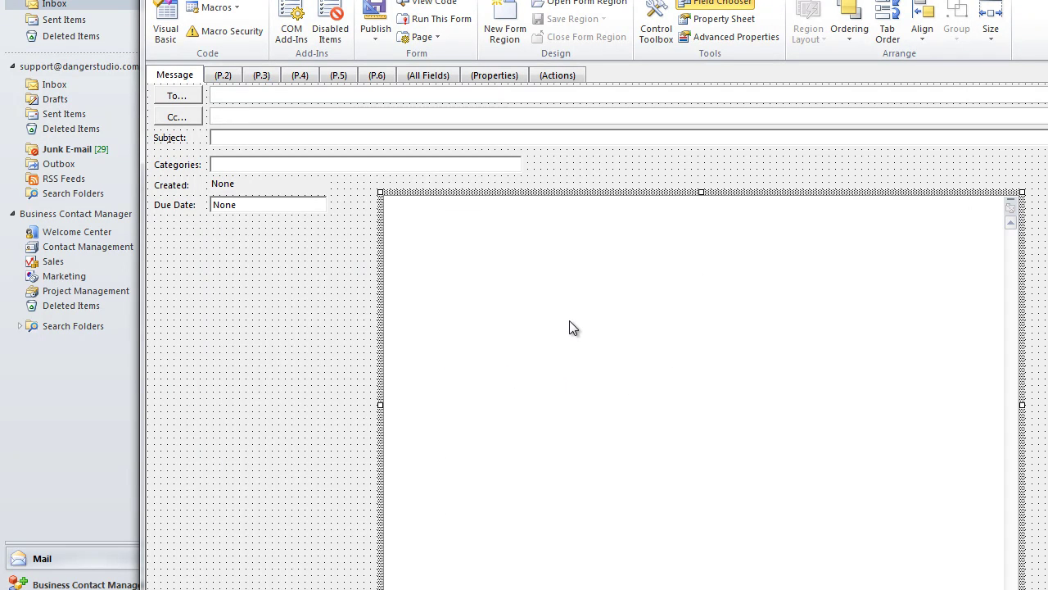
click(275, 394)
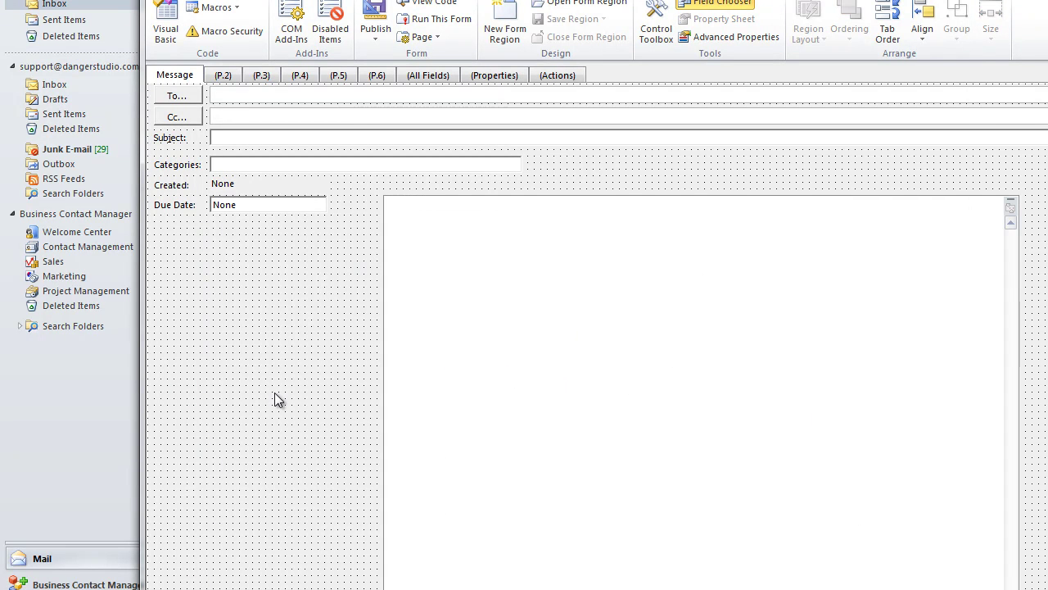
- Publish the form as Untitled to the Personal Forms Library, replacing it, then close without saving
click(375, 24)
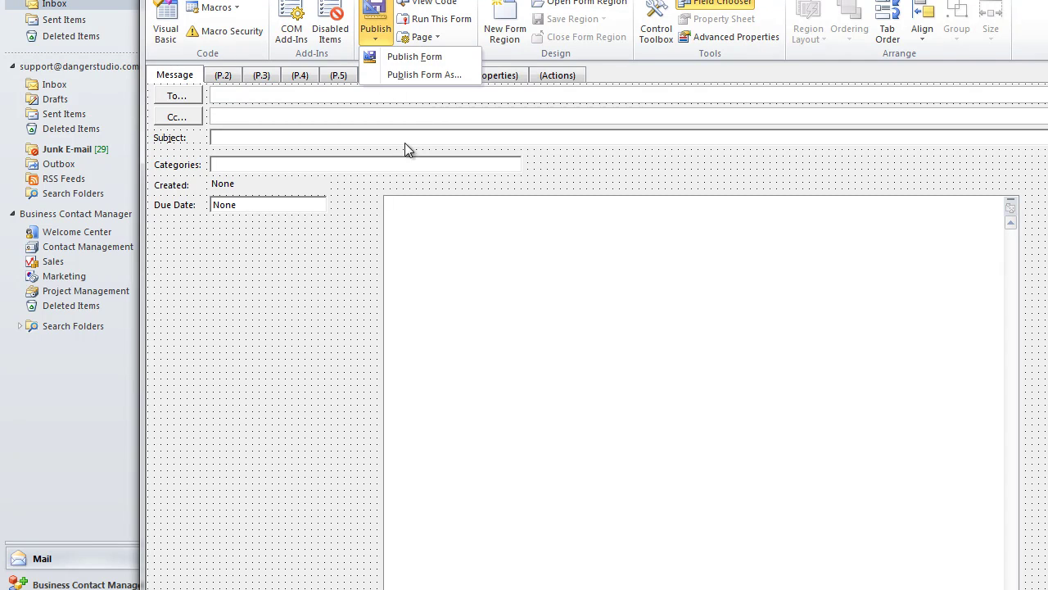
click(394, 74)
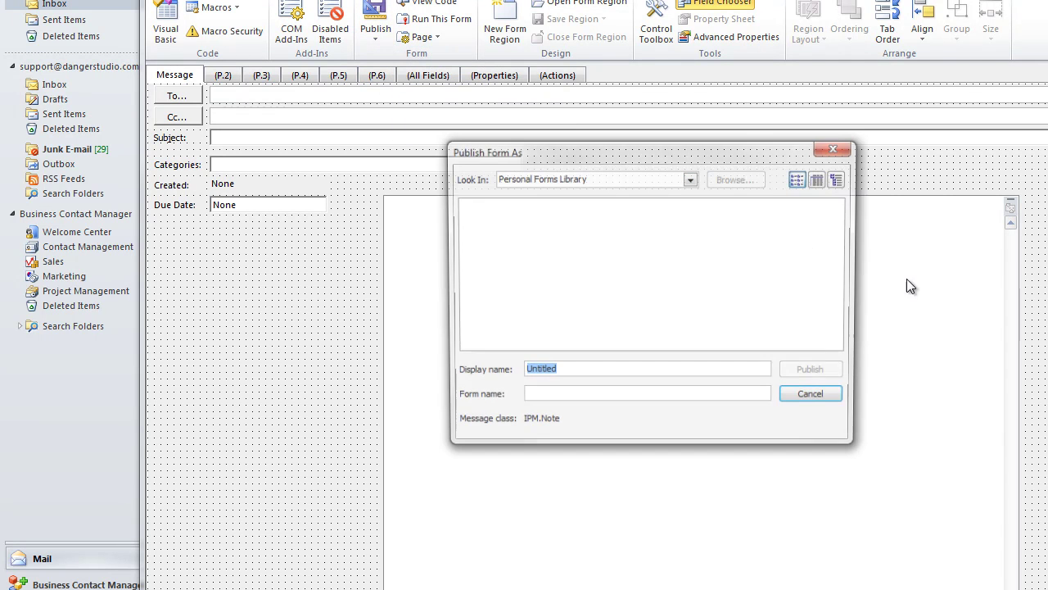
click(478, 209)
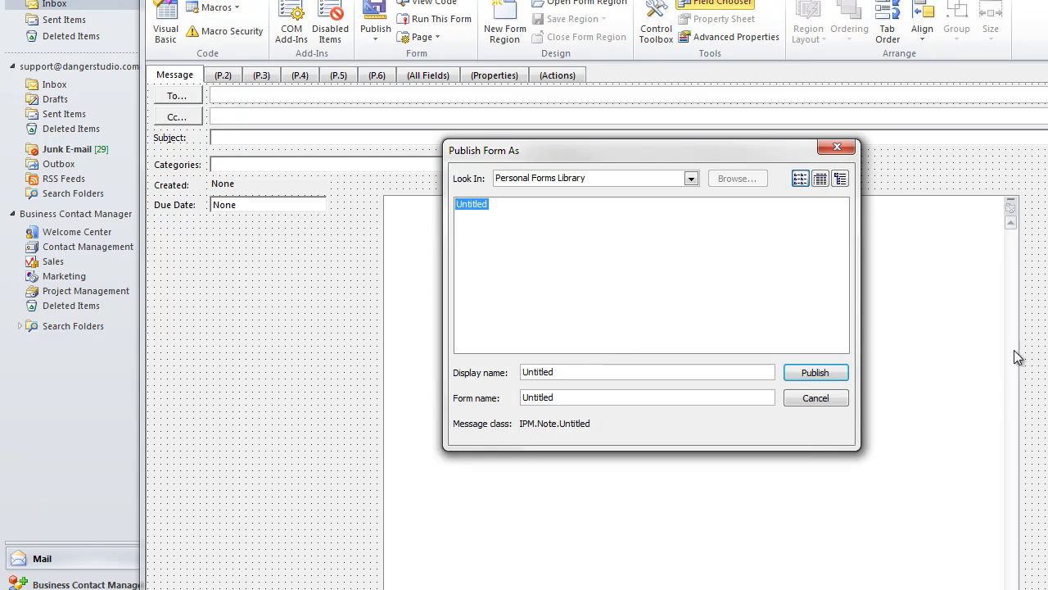
click(814, 373)
click(635, 329)
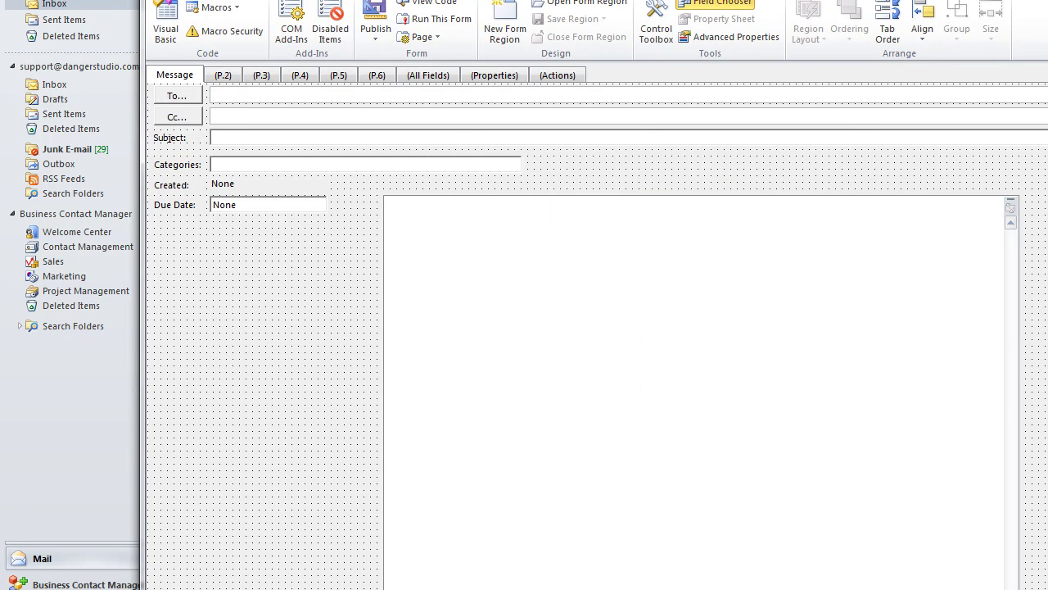
key(alt+F4)
click(692, 326)
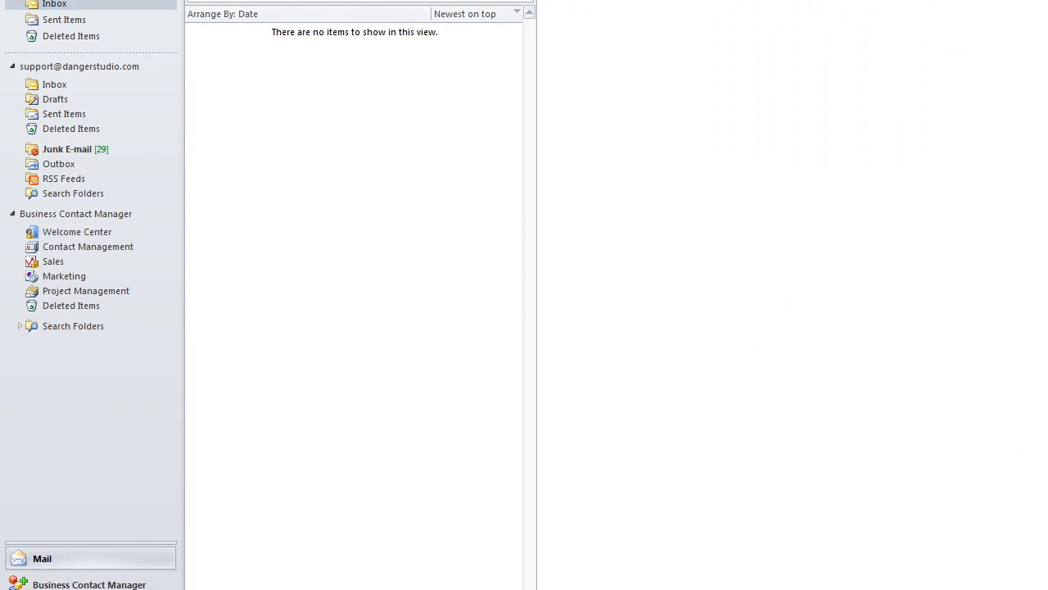
- Open the Untitled form from the Personal Forms Library through More Items > Choose Form
click(64, 1)
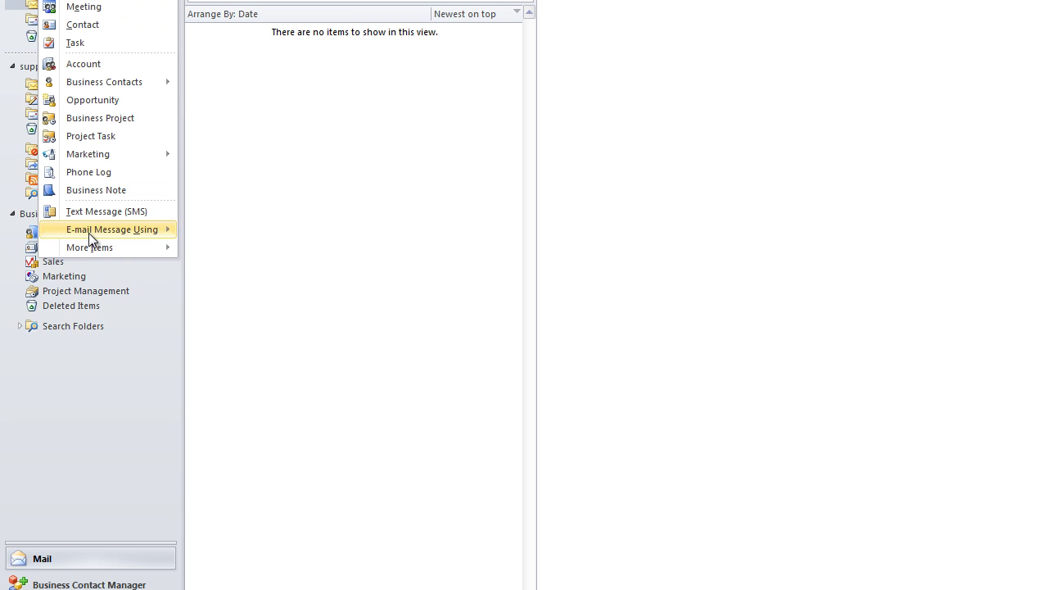
mouse_move(91, 249)
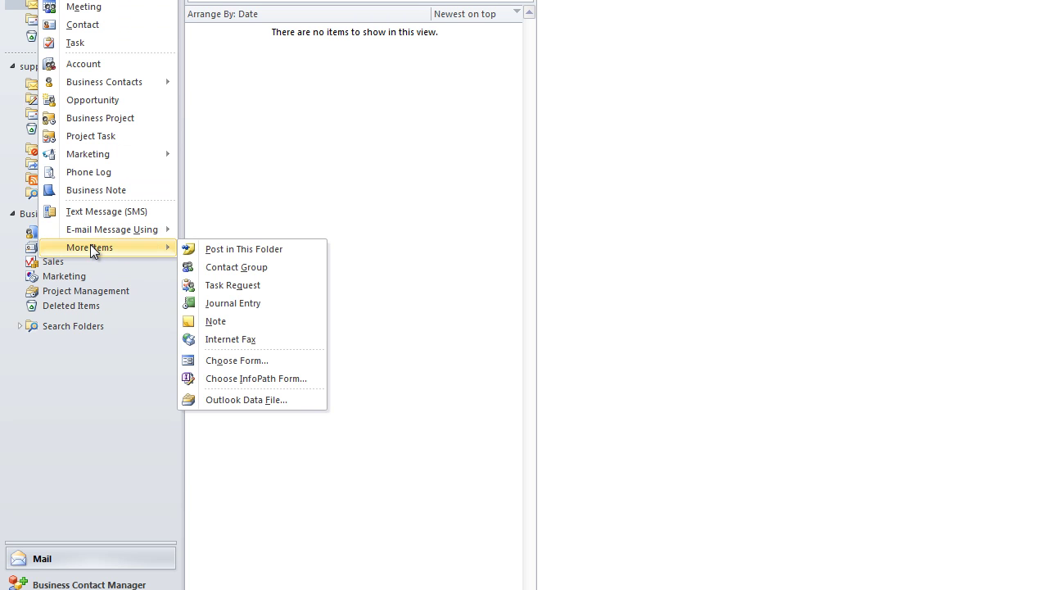
click(232, 361)
click(615, 137)
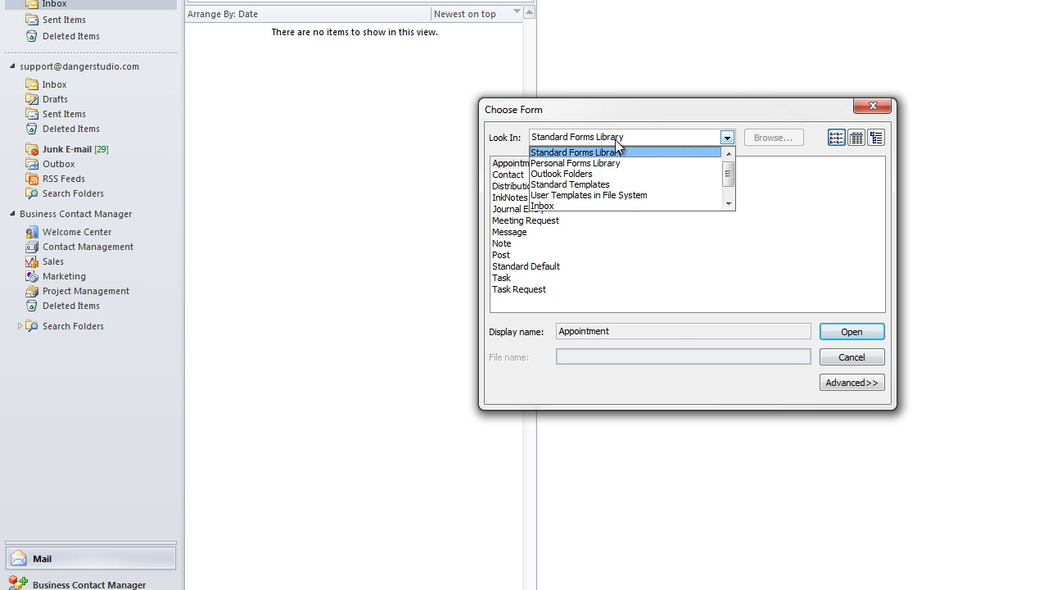
click(585, 164)
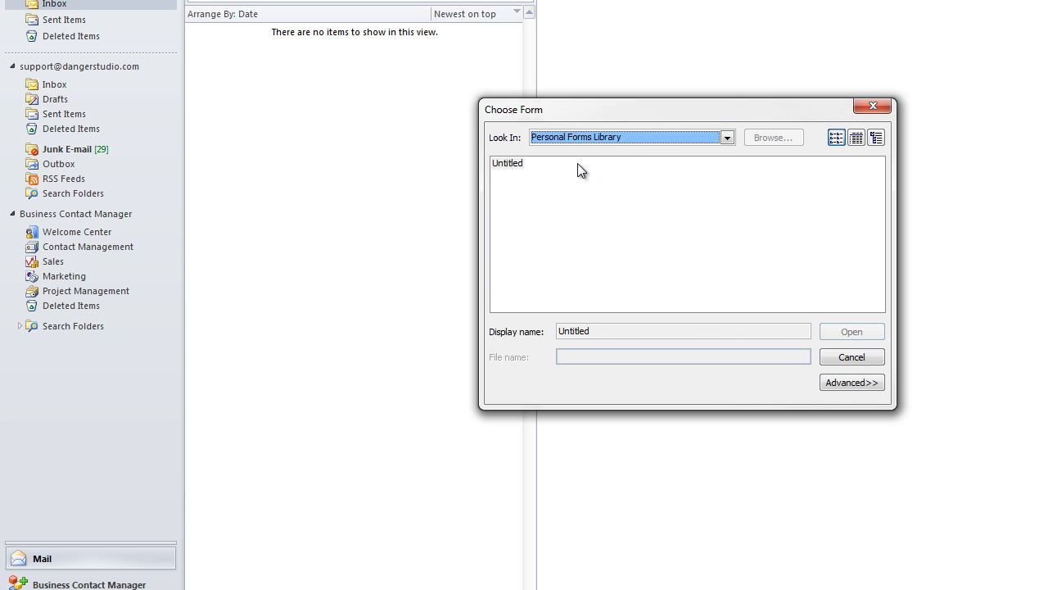
double_click(511, 163)
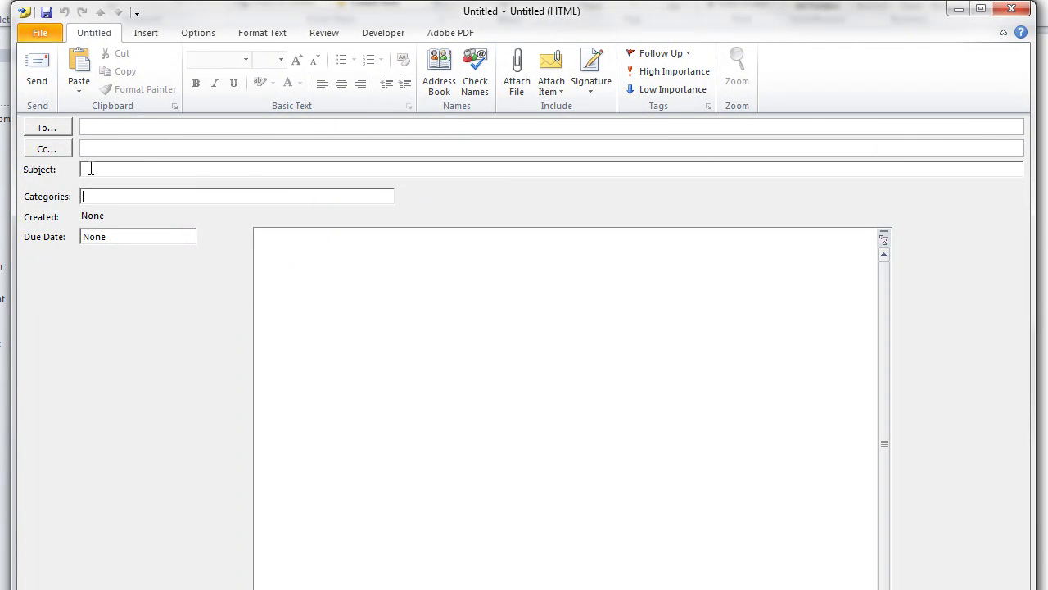
- Close the Untitled form window and return the main window from Developer to Home
click(101, 128)
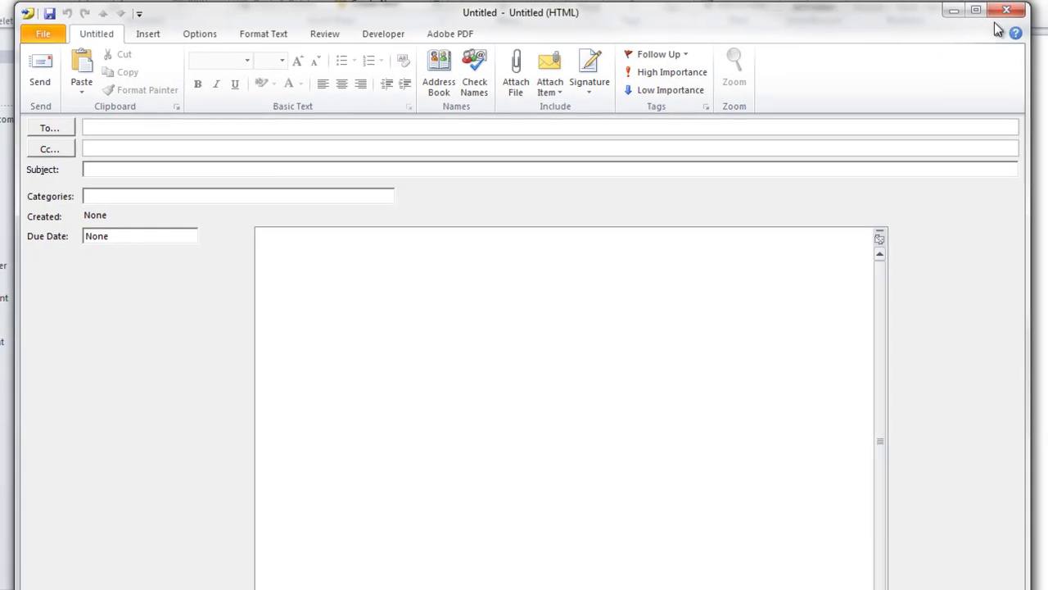
click(1011, 9)
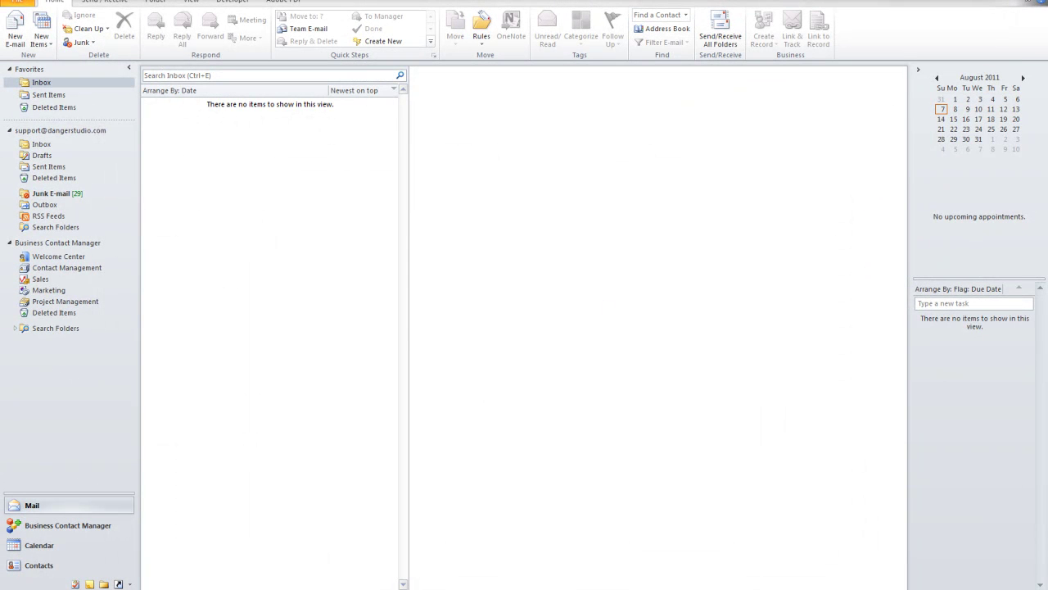
click(231, 2)
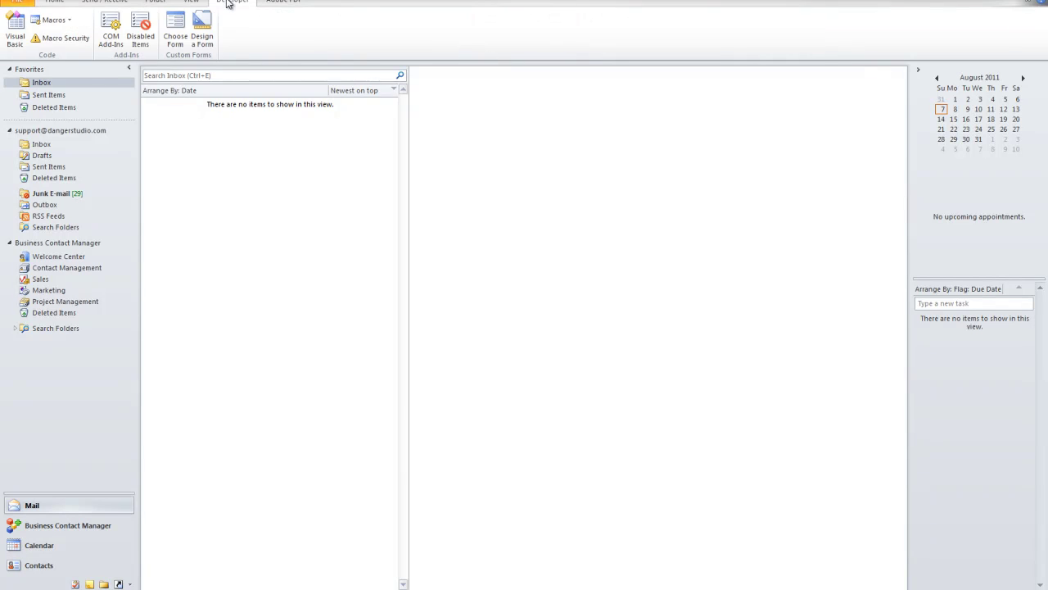
click(51, 2)
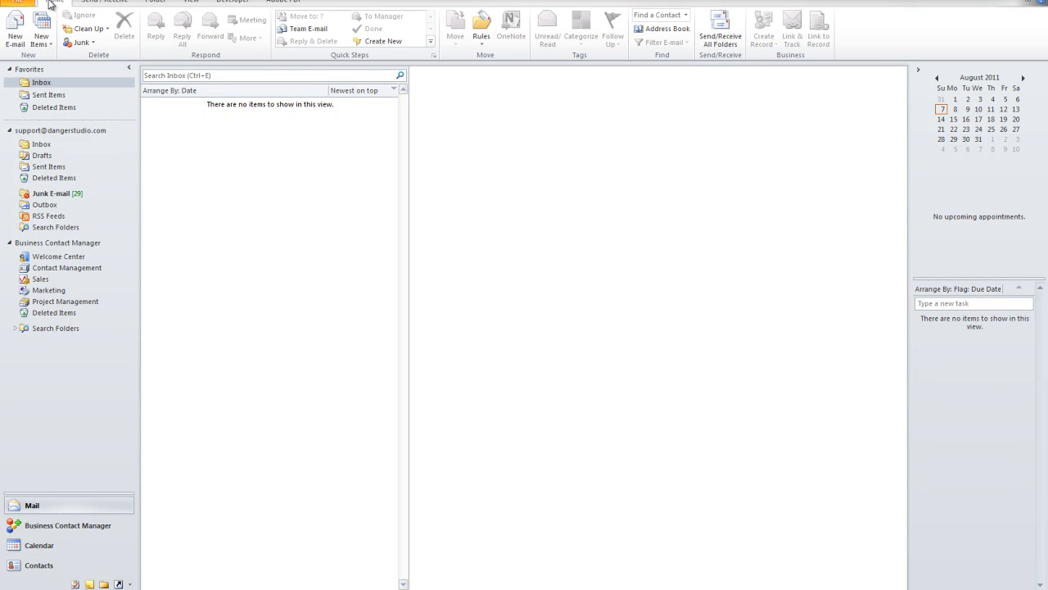
- Open a LinkedIn contact from Contacts and put its form into Design This Form mode
click(36, 565)
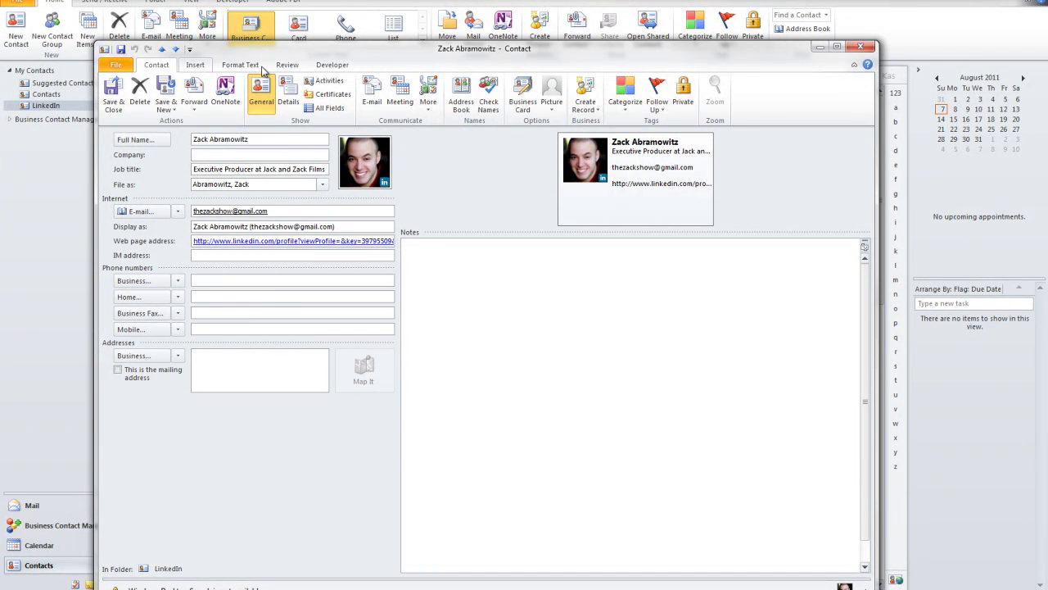
click(336, 66)
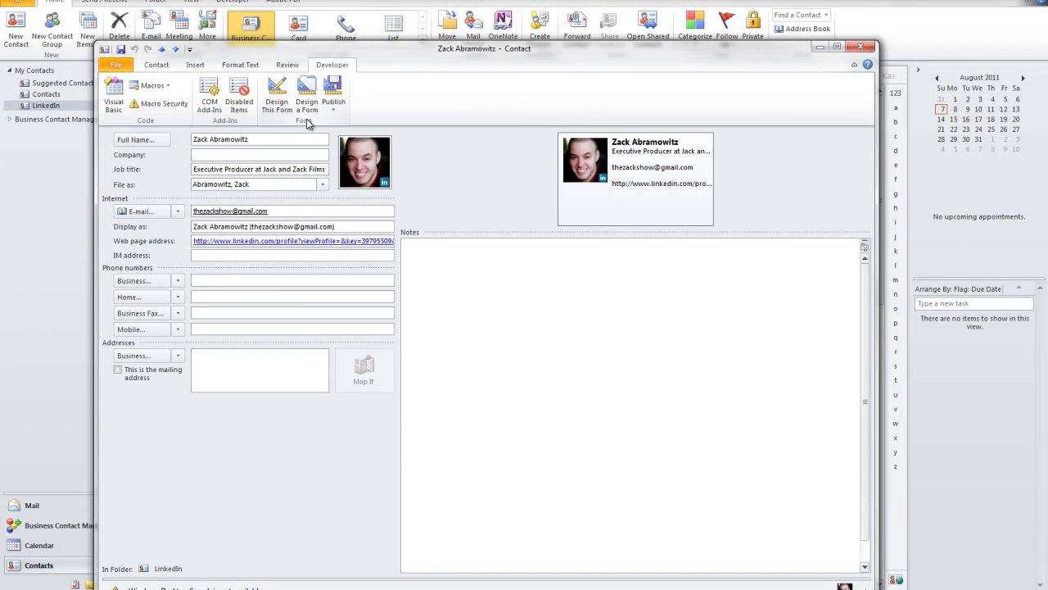
click(278, 98)
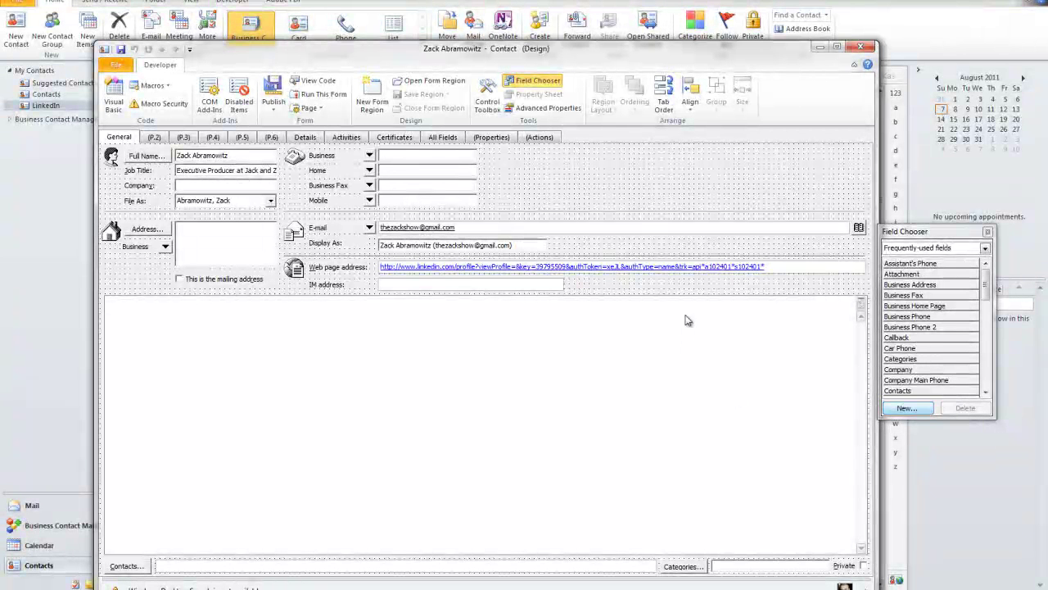
scroll(927, 373, down, 5)
scroll(925, 369, up, 3)
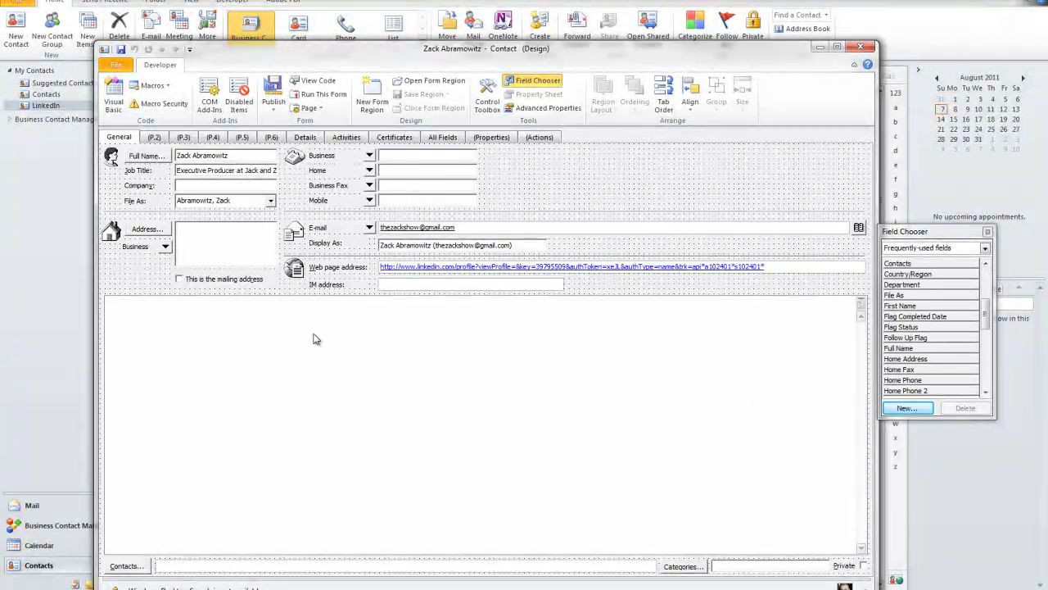
- Close the contact form designer window
click(860, 47)
scroll(491, 237, down, 5)
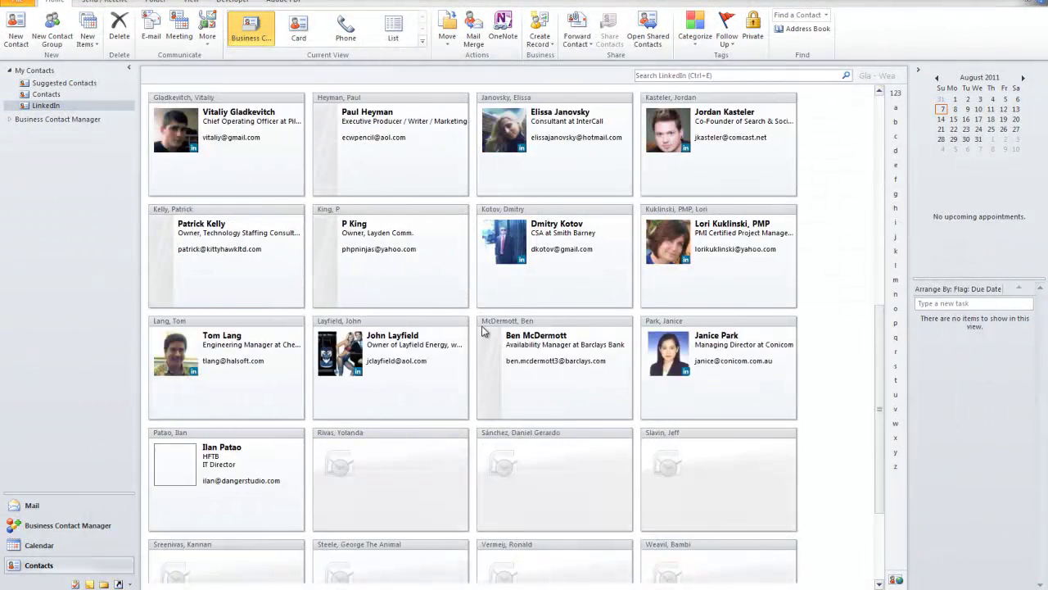
scroll(482, 331, down, 2)
scroll(482, 331, up, 10)
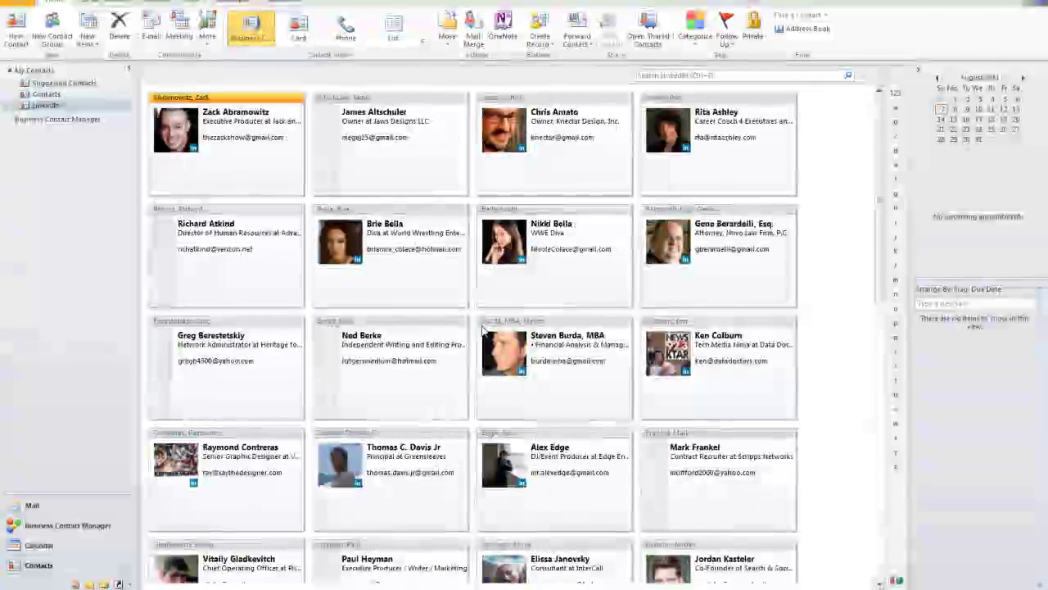
scroll(434, 328, down, 7)
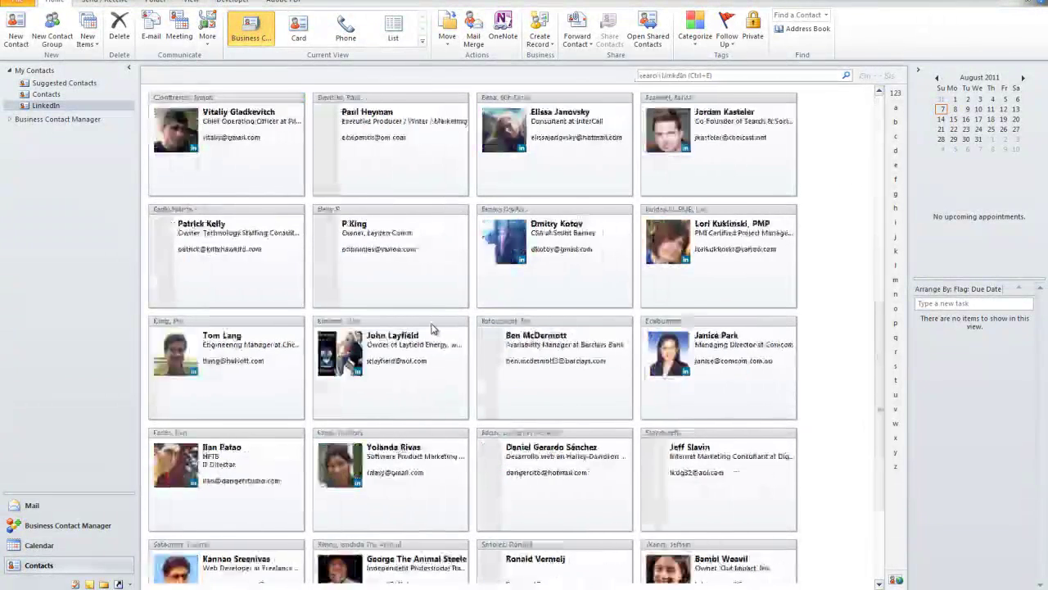
- Open Business Contact Manager's Contact Management folder and show the Business Contacts list
click(84, 524)
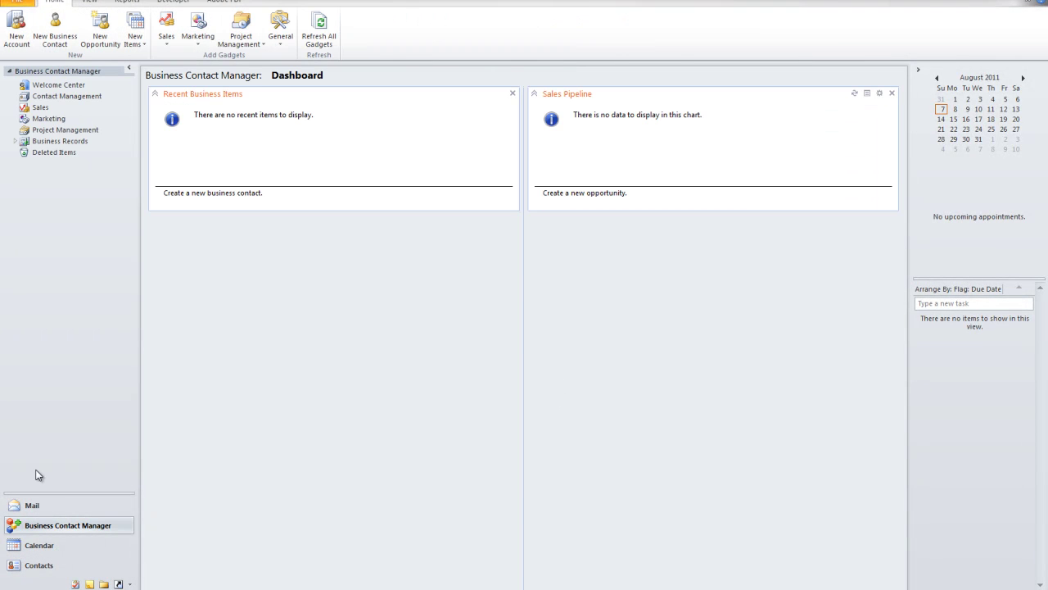
click(45, 506)
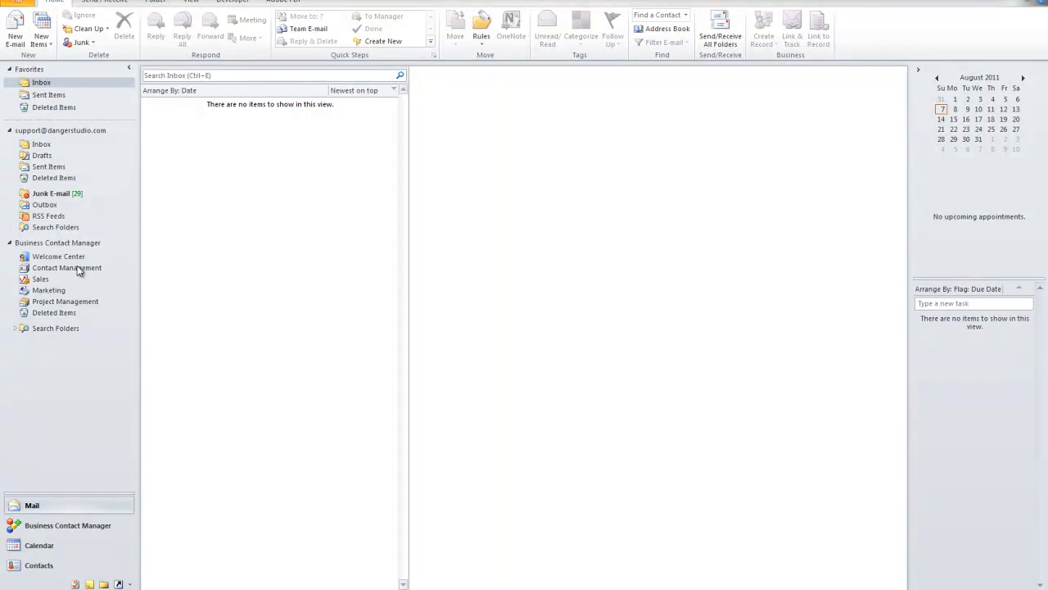
click(79, 270)
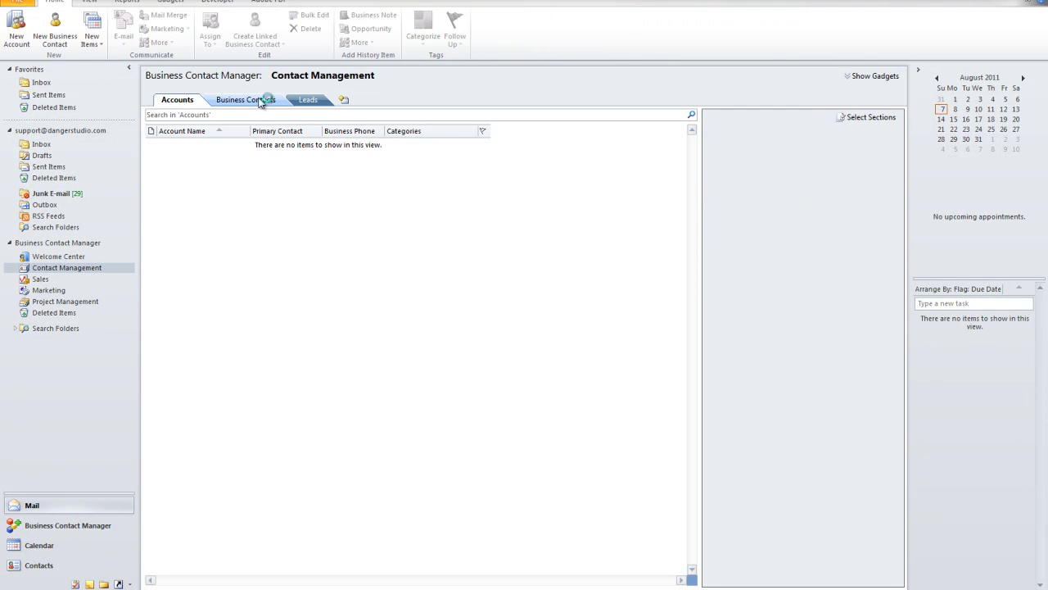
click(261, 100)
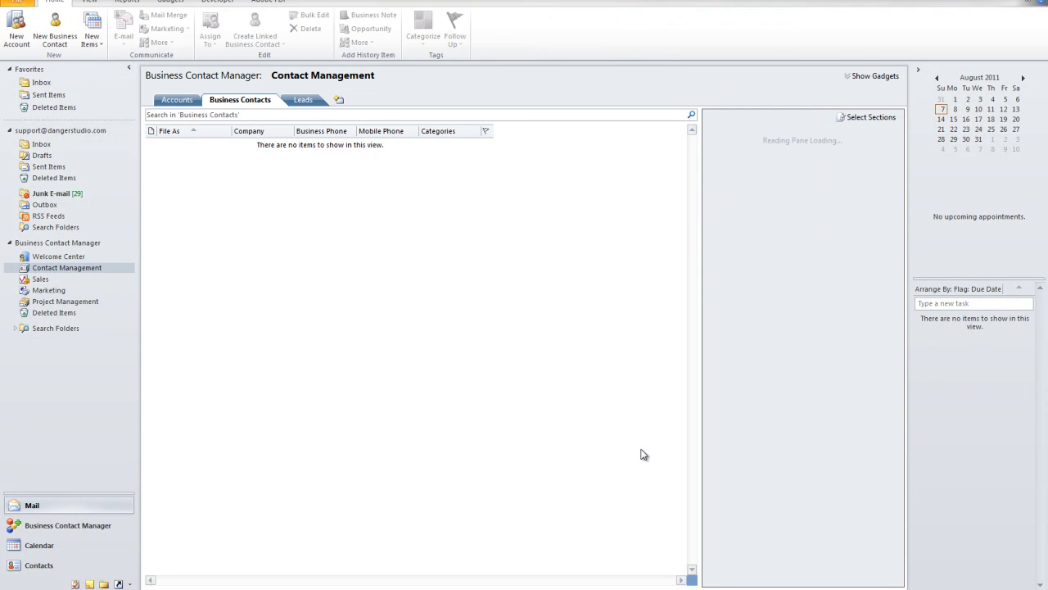
- Create a New Business Contact from the list's context menu and enter a sample Full Name
right_click(247, 190)
click(264, 195)
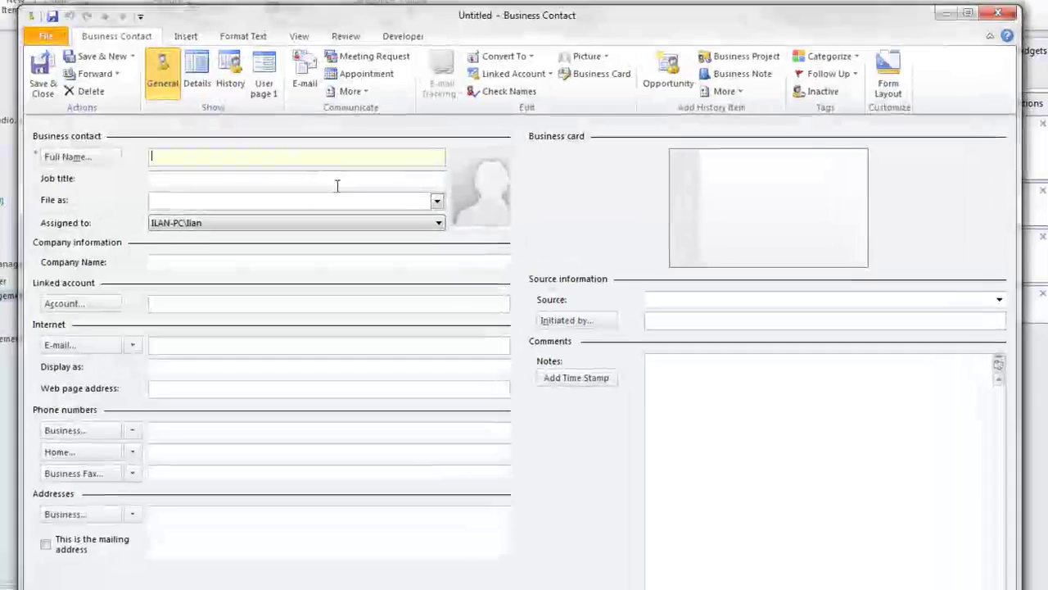
text(John Doe)
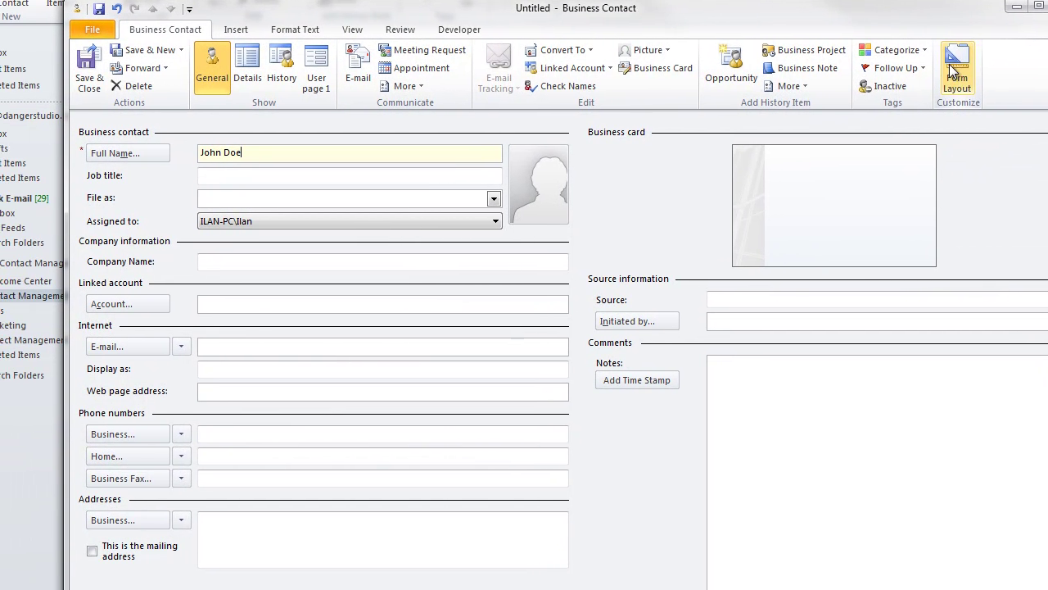
- In Form Layout, create a new Text field named 'Numbers of Tires Purchased'
click(902, 80)
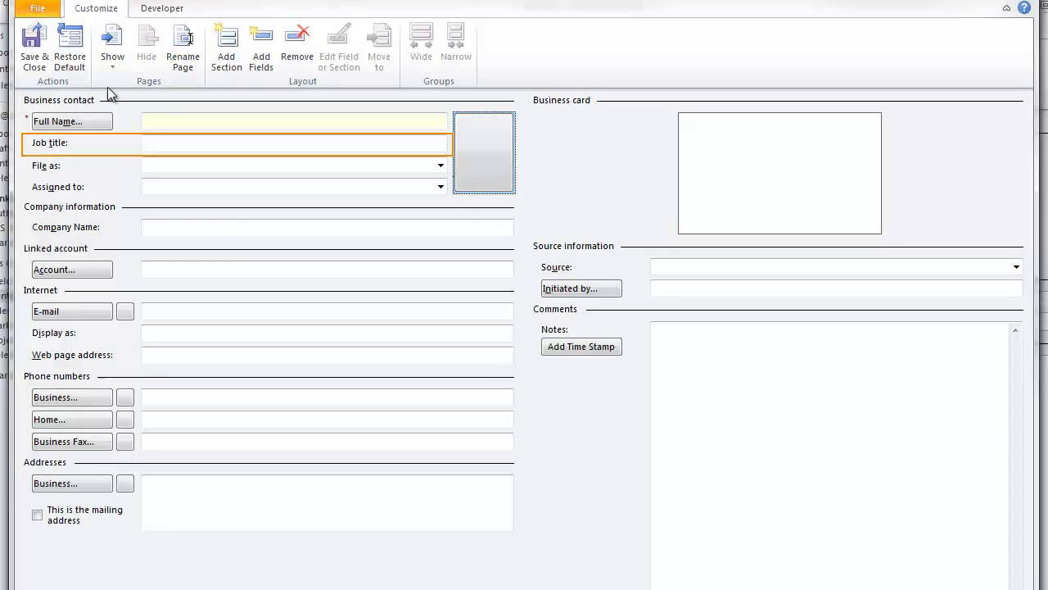
click(262, 54)
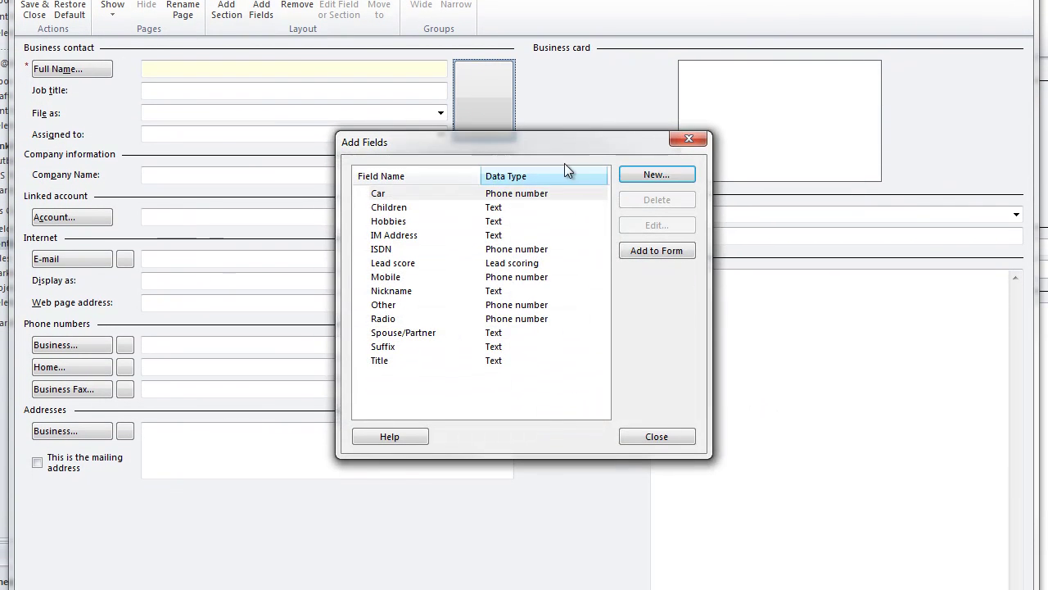
click(659, 175)
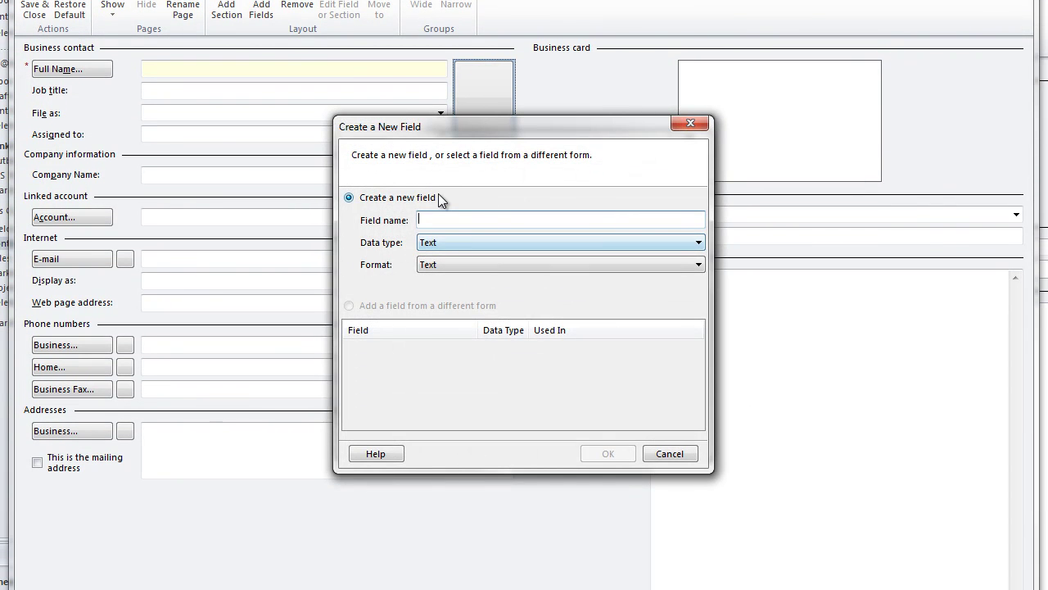
text(Numbers of Tuir)
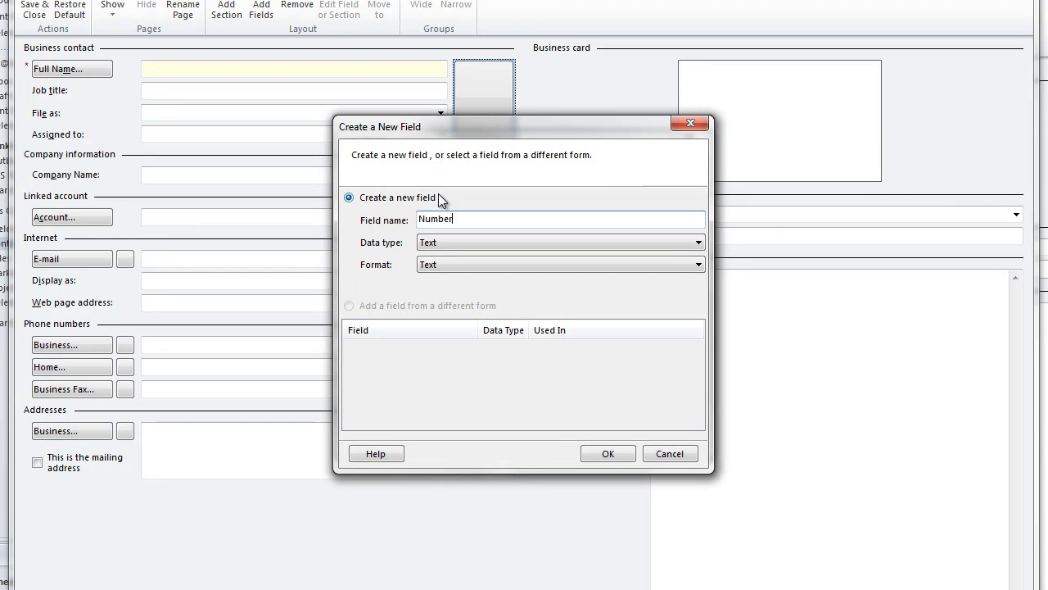
key(BackSpace)
key(BackSpace)
key(BackSpace)
text(ires Purchased)
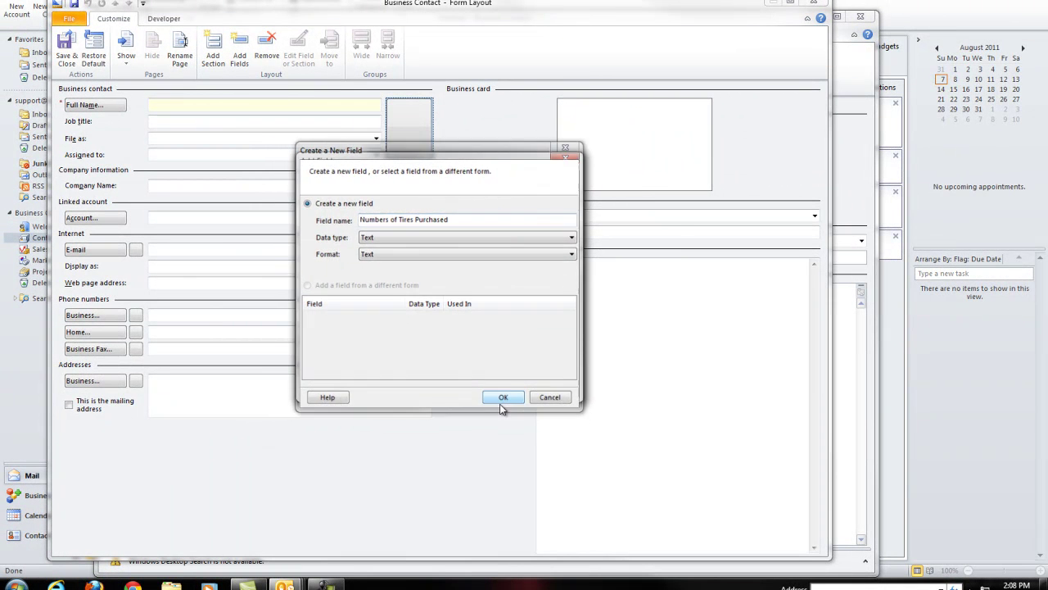
click(503, 397)
- Add Numbers of Tires Purchased to the form and place it below the Addresses section
click(524, 244)
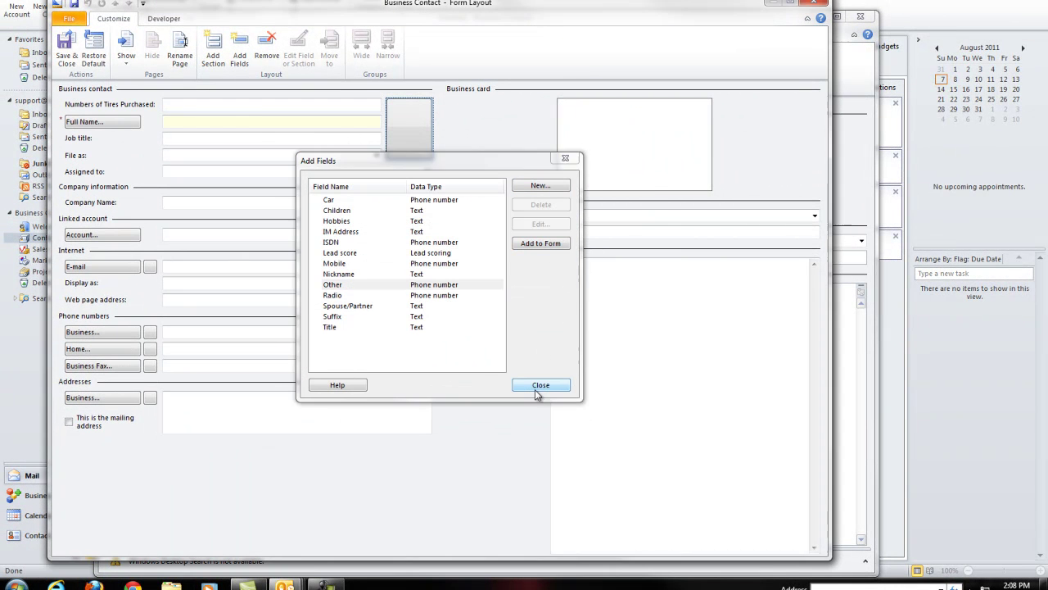
click(535, 386)
drag(150, 111, 159, 496)
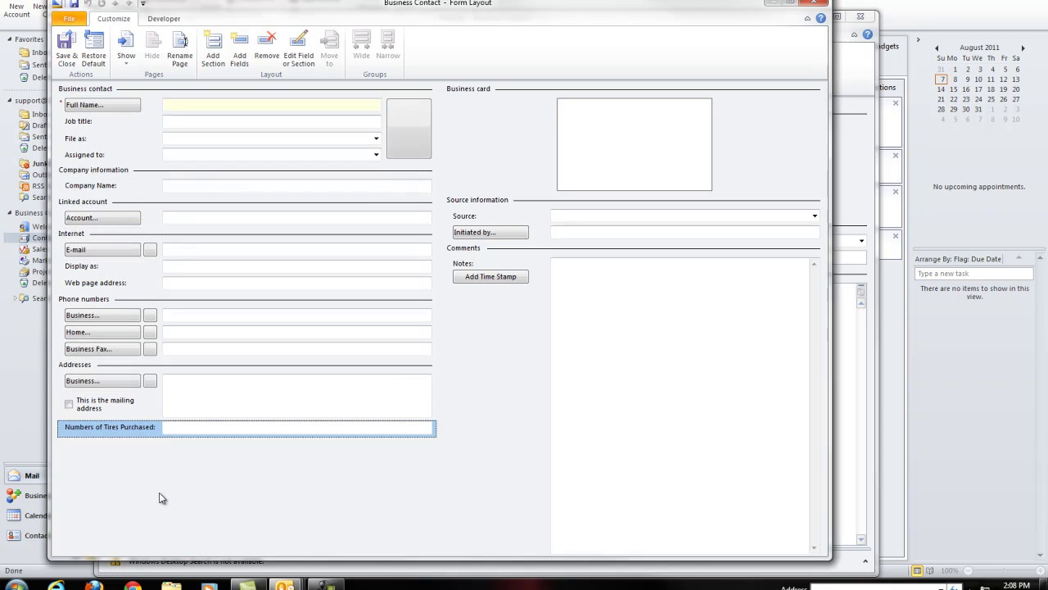
- Add a 'Business' section, move Numbers of Tires Purchased into it, and save the form layout
click(214, 59)
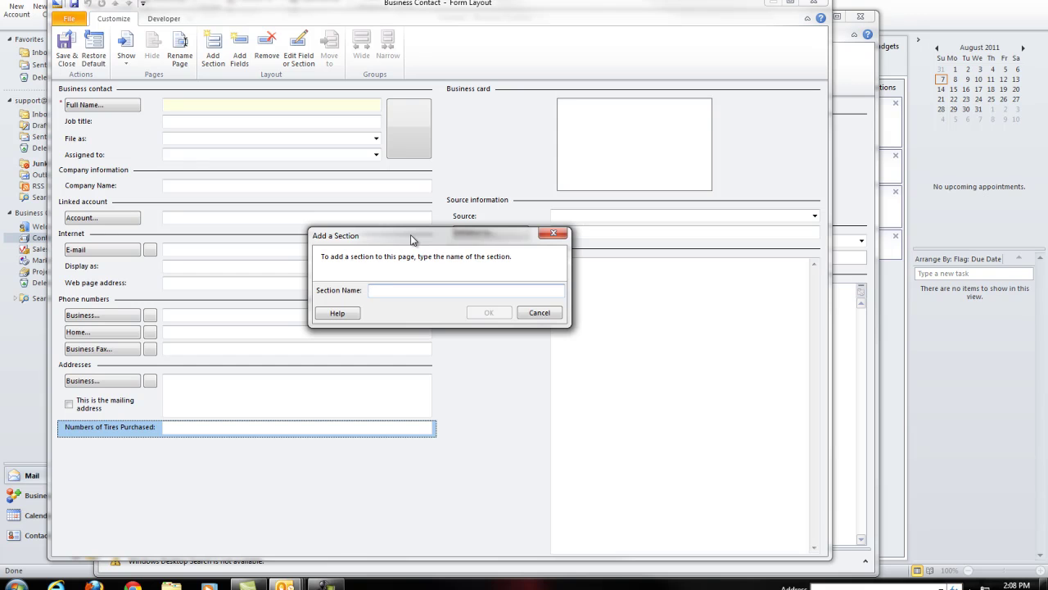
text(Business)
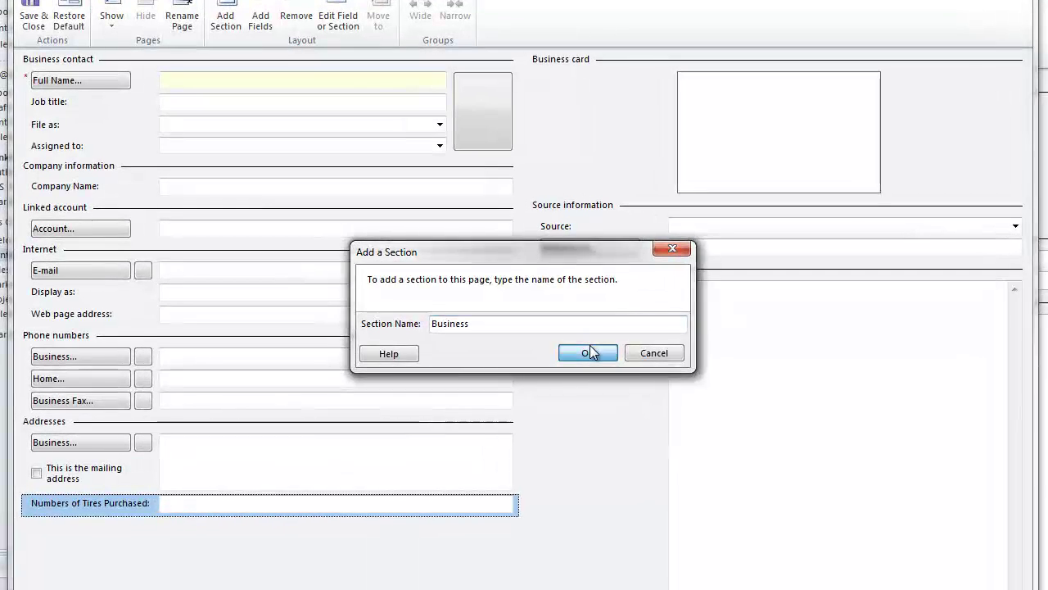
click(590, 353)
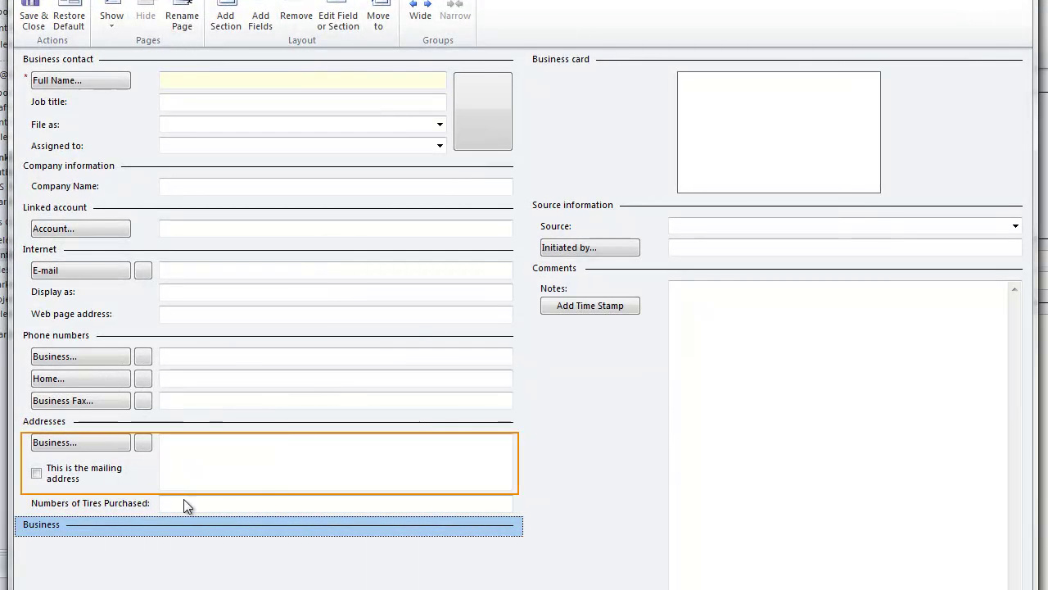
drag(139, 501, 128, 525)
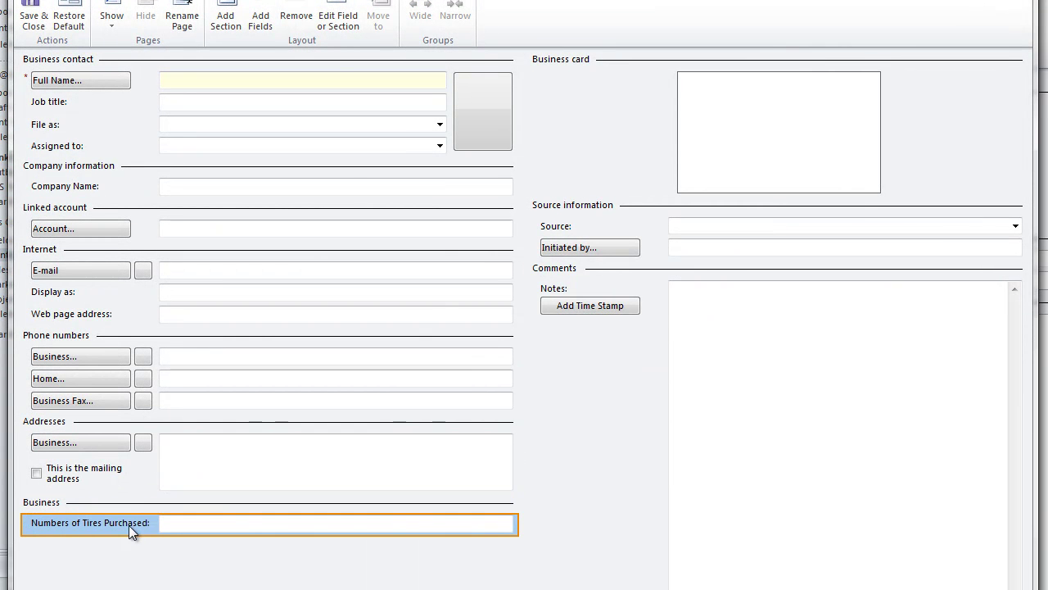
click(35, 20)
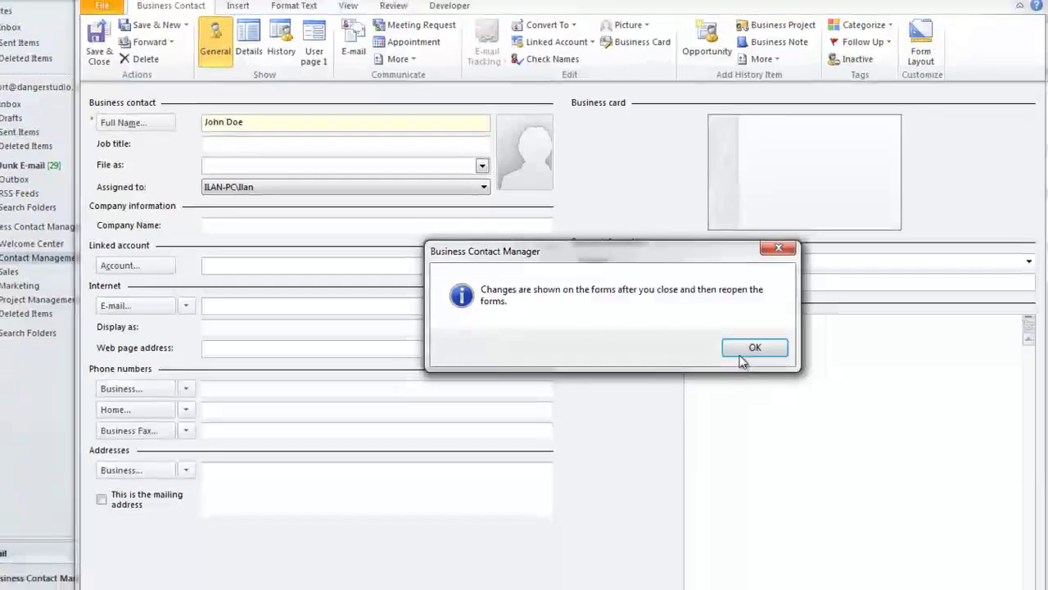
- Dismiss the form notice and close the untitled contact form without saving
click(741, 353)
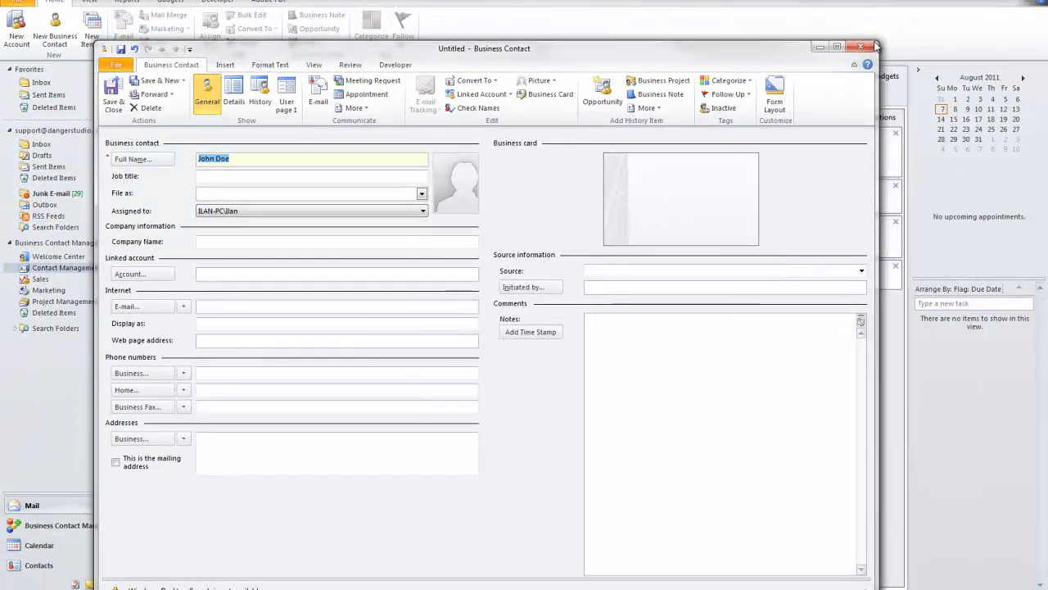
click(860, 46)
click(526, 330)
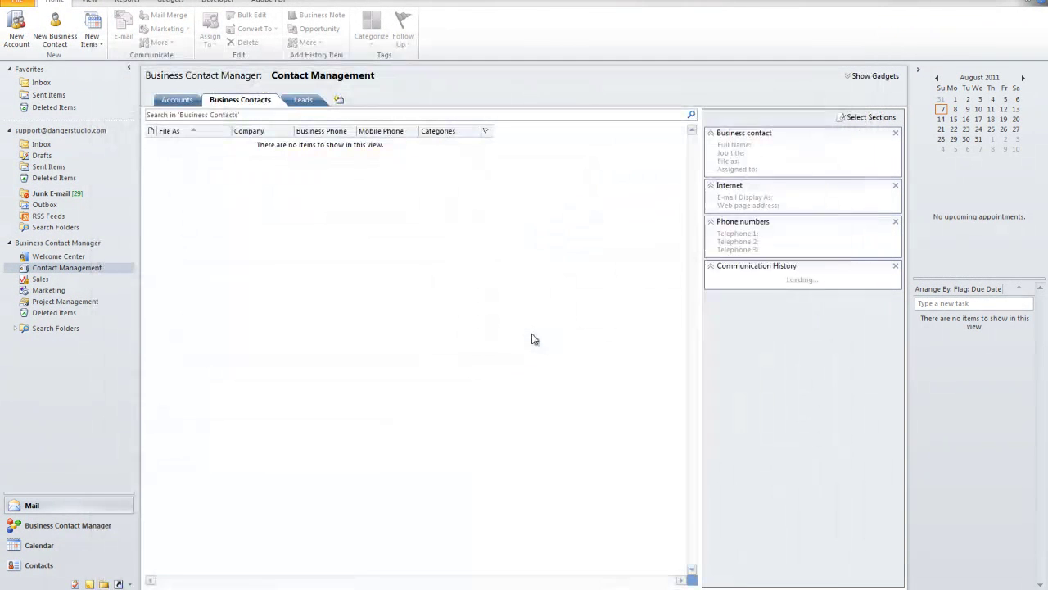
- Create a new business contact with its full name and 100 tires purchased, then save it
right_click(248, 202)
click(274, 208)
click(225, 501)
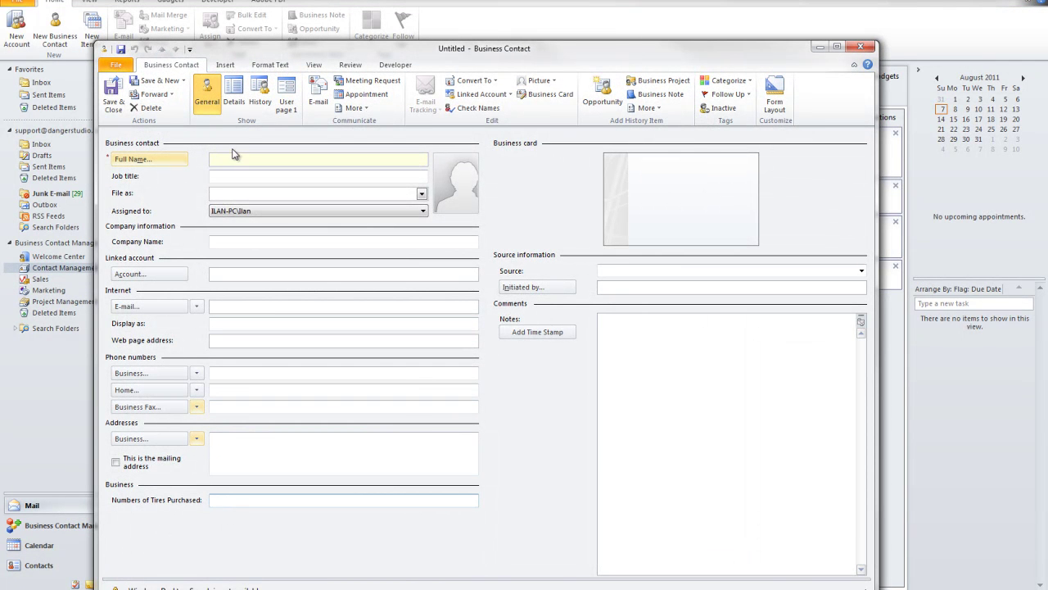
click(297, 497)
text(100)
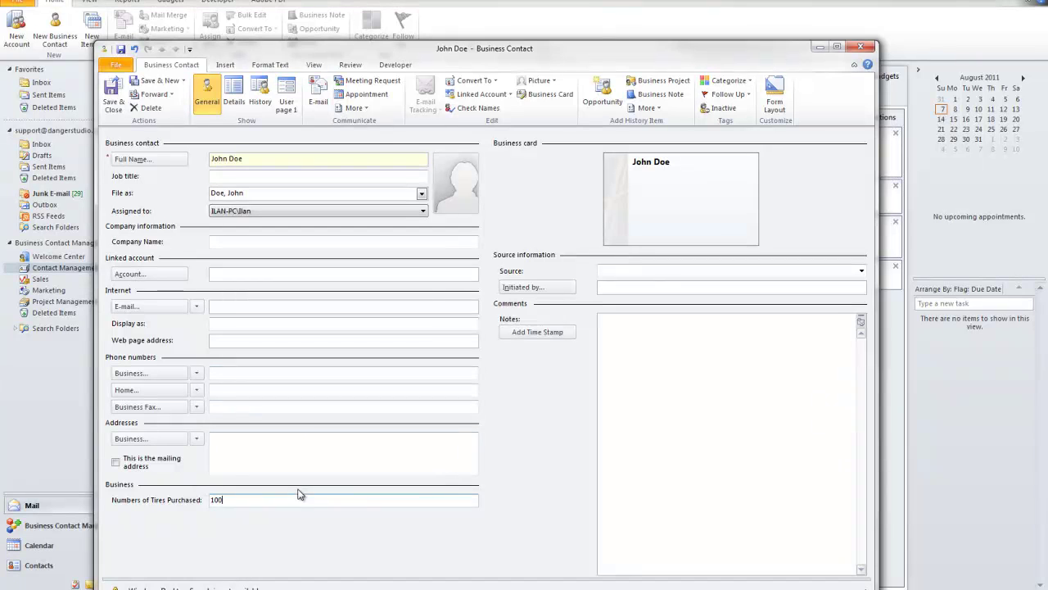
click(115, 93)
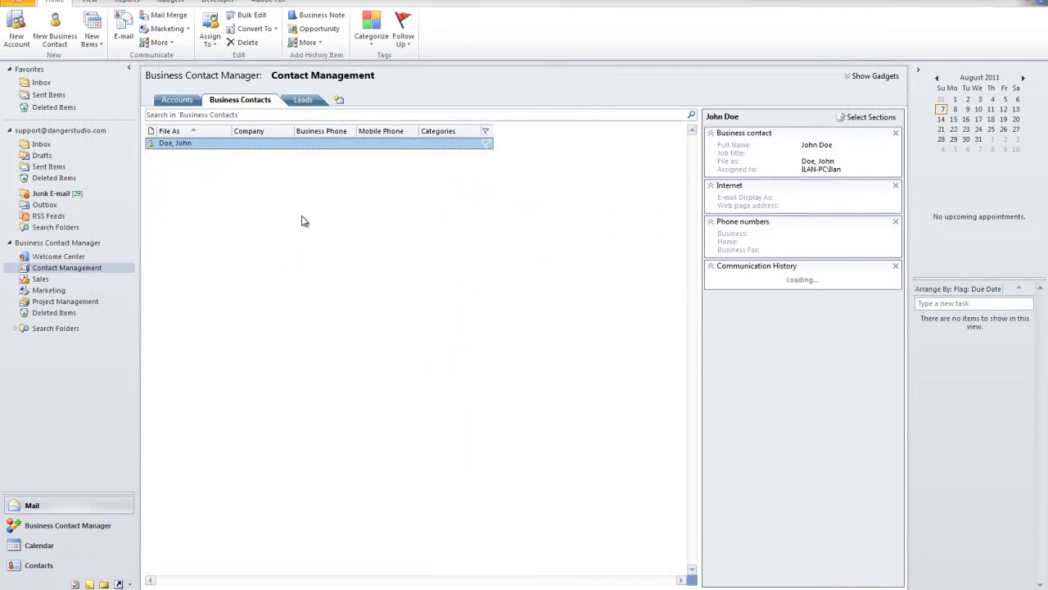
- Add the user-defined Numbers of Tires Purchased column to the contact list and autofit its width
right_click(401, 132)
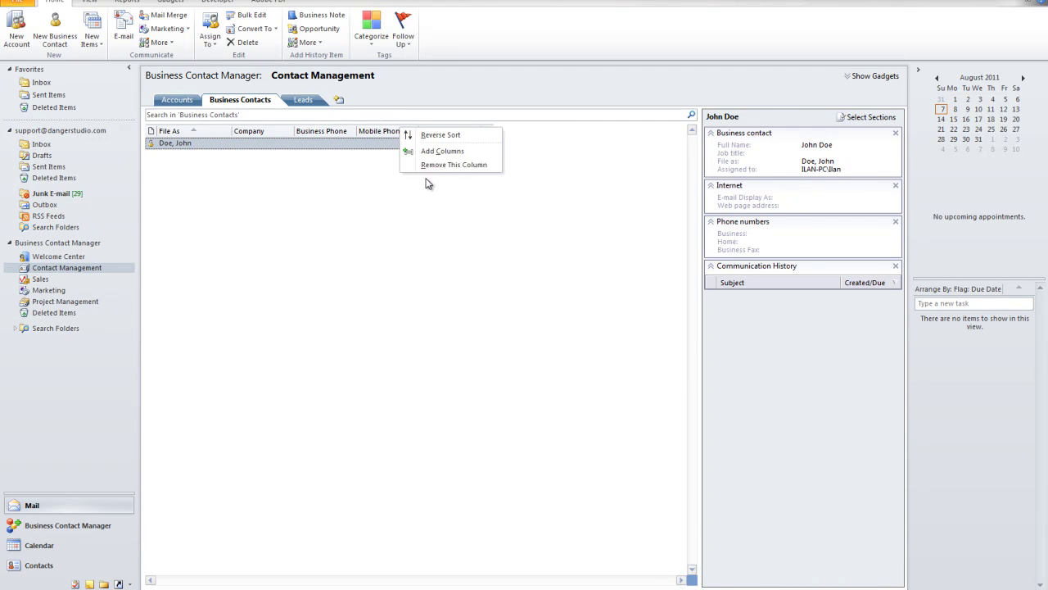
click(441, 152)
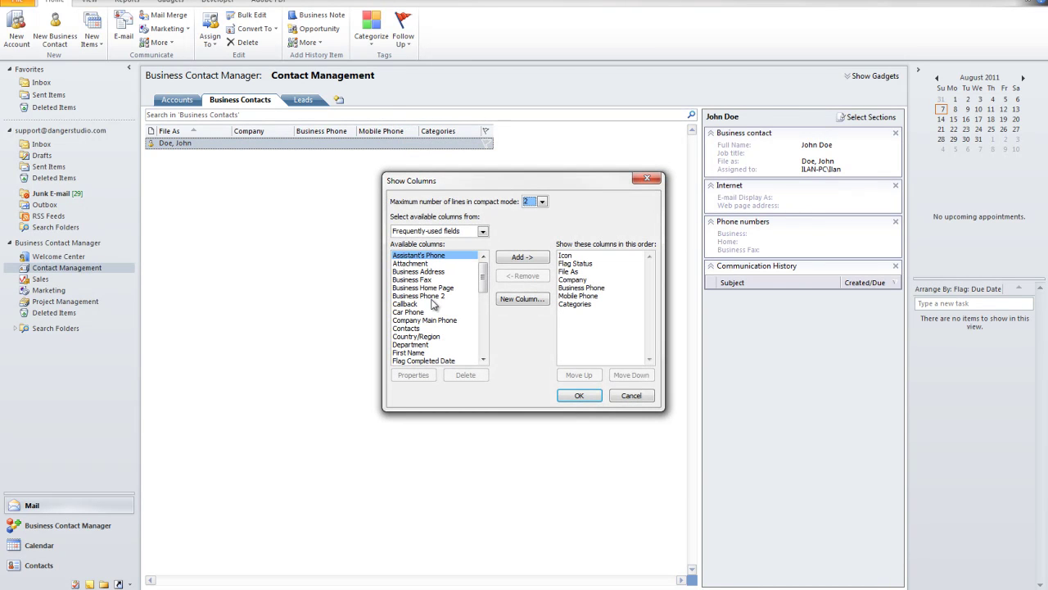
click(447, 232)
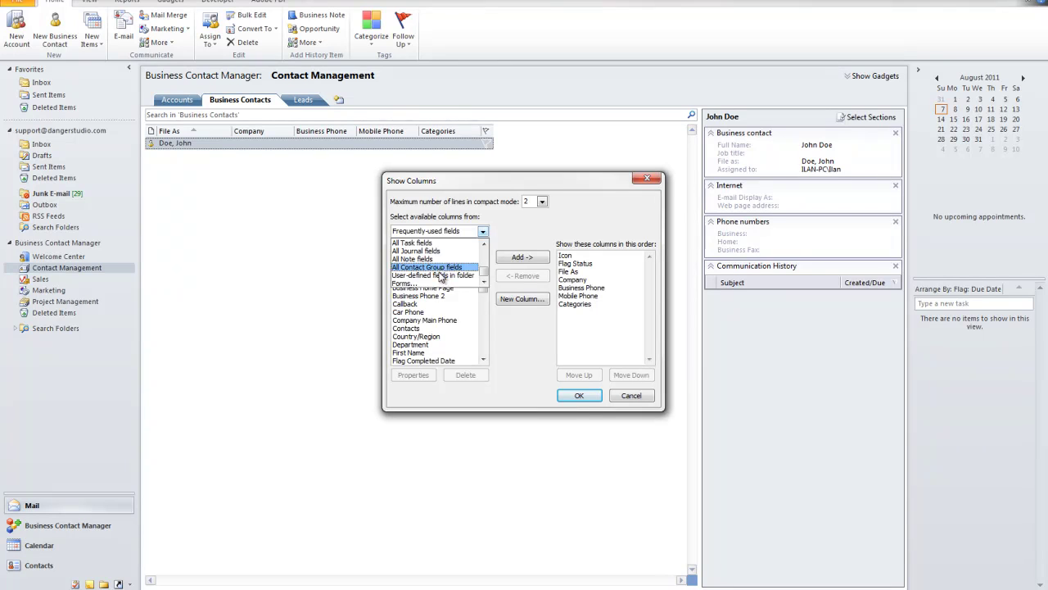
click(437, 275)
click(437, 288)
scroll(436, 289, down, 5)
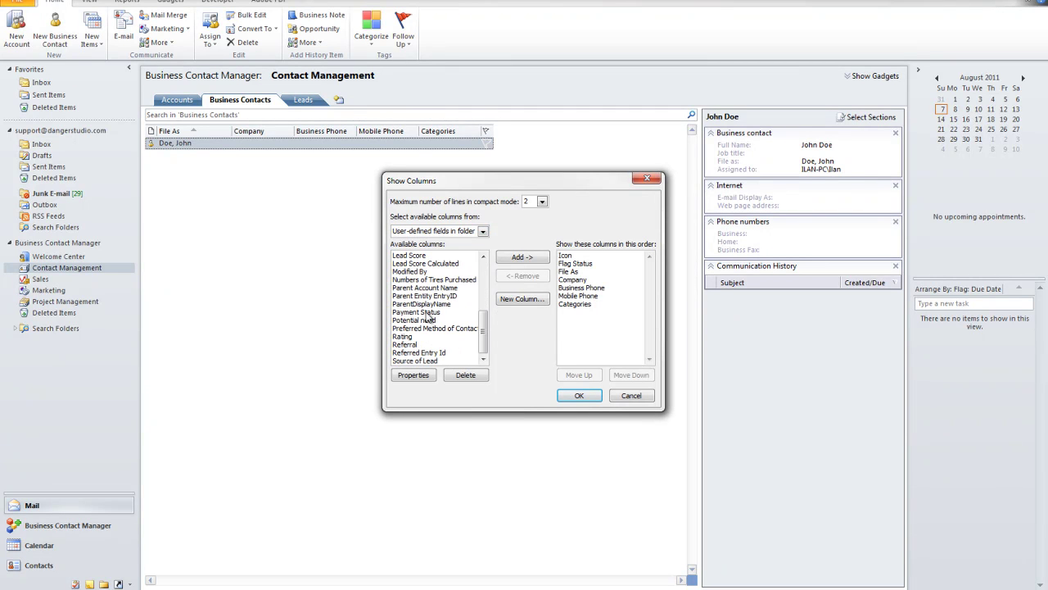
drag(429, 316, 436, 280)
click(522, 257)
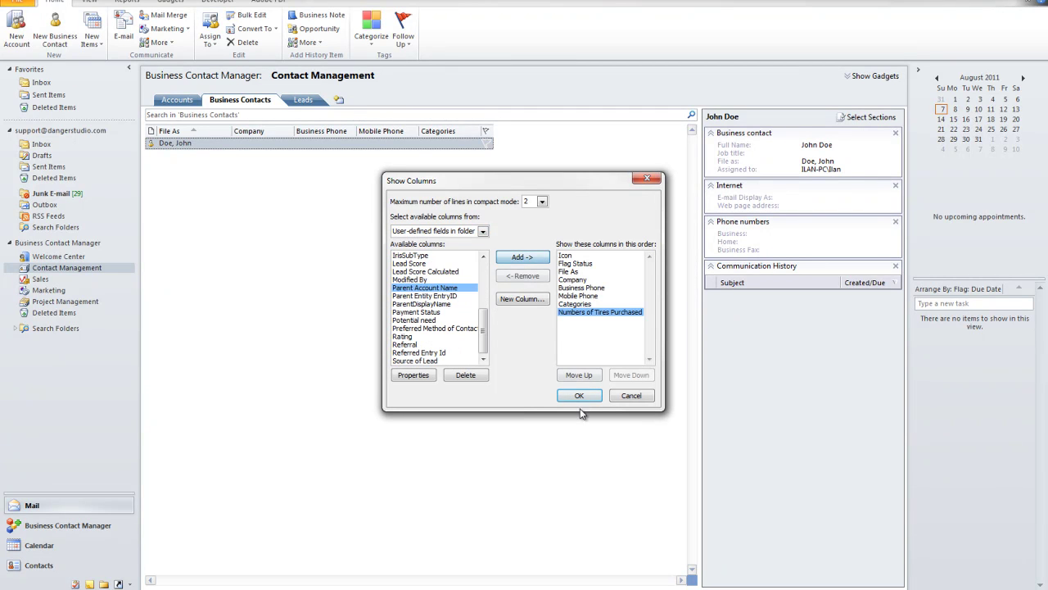
click(579, 396)
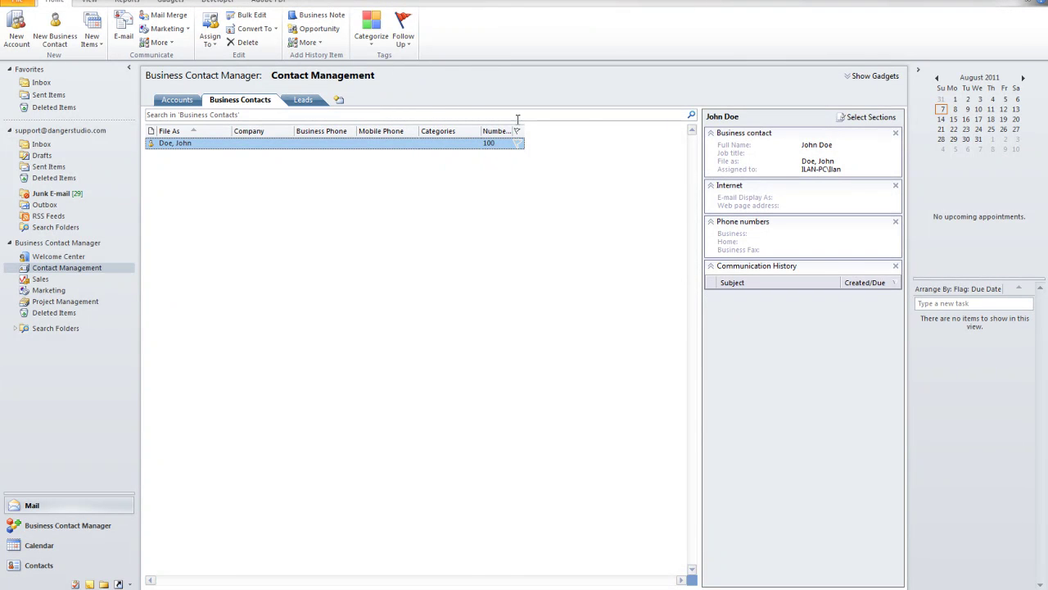
double_click(513, 130)
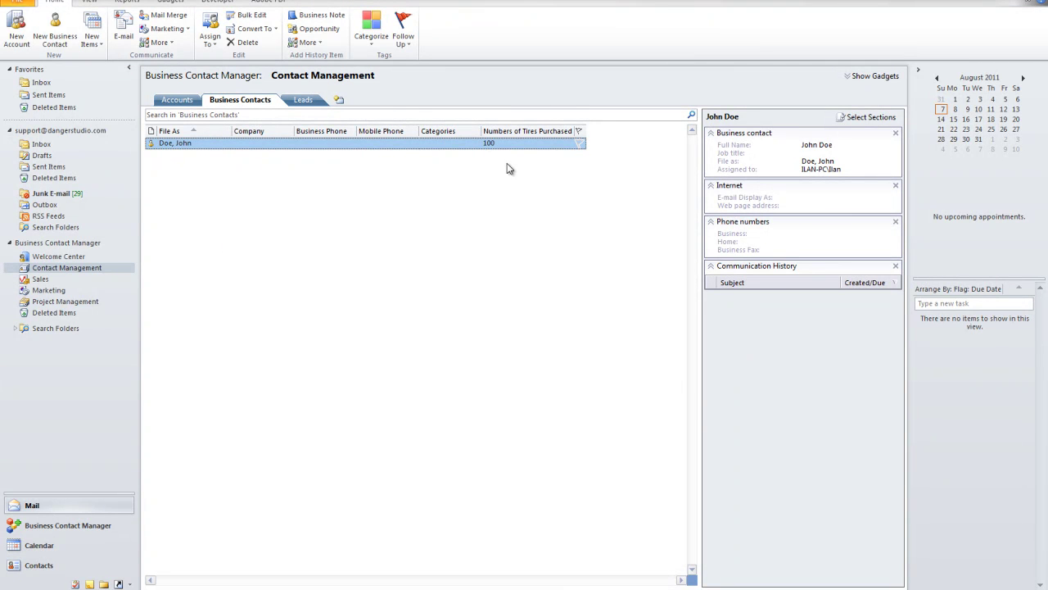
- Open the Quick Business Contacts List report from the Business Contacts reports
click(125, 3)
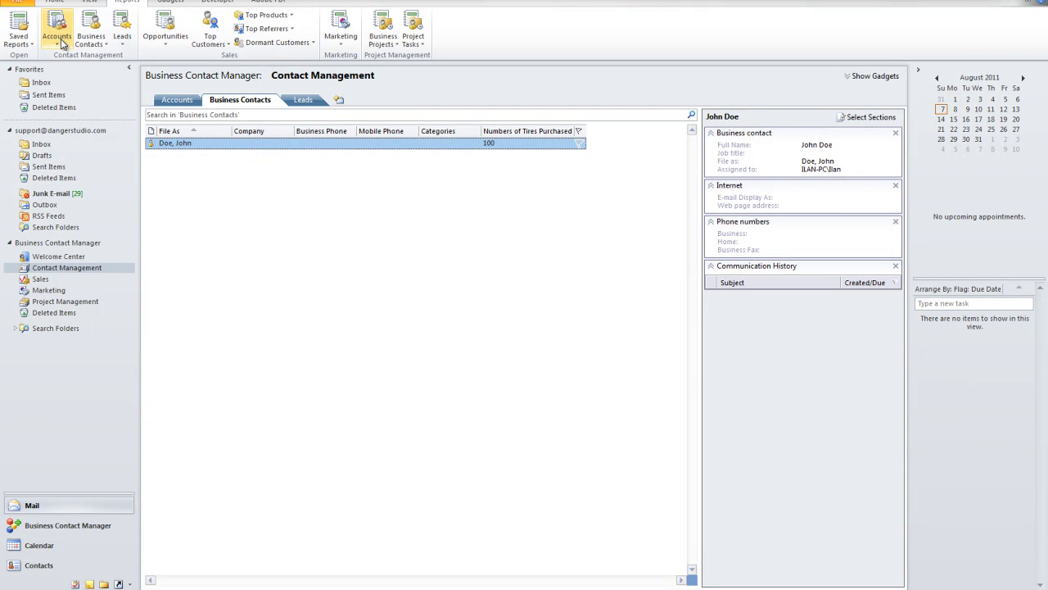
click(93, 44)
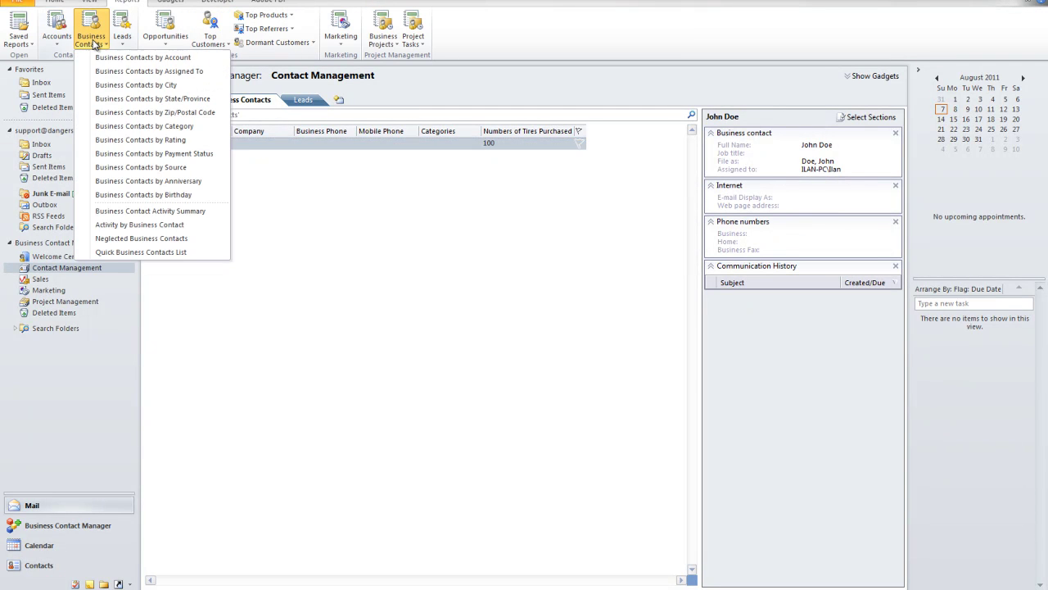
click(148, 252)
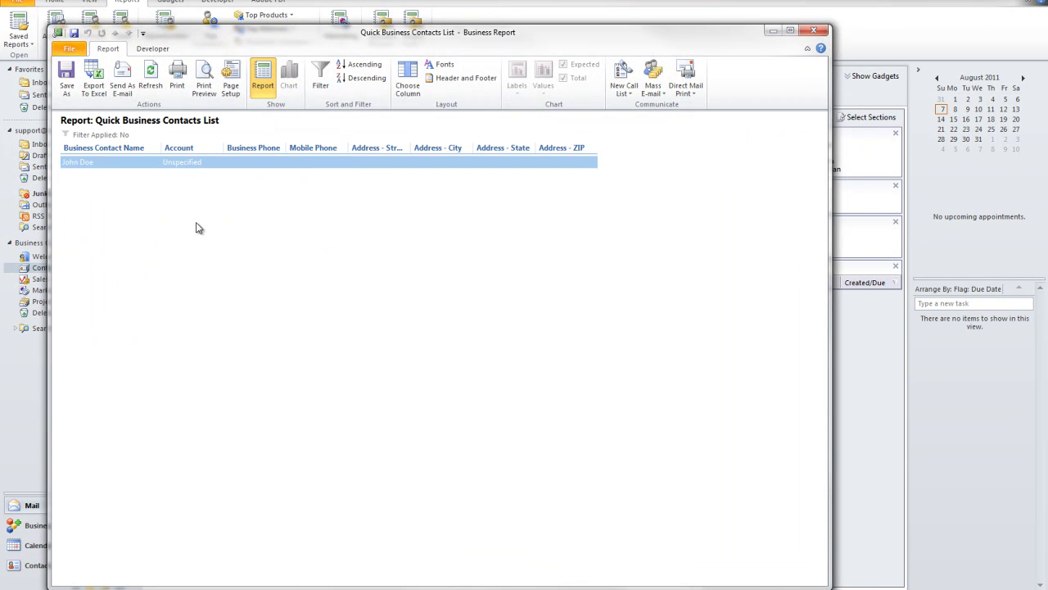
- Filter the report to Numbers of Tires Purchased equals 100, then check the matching contact
click(320, 78)
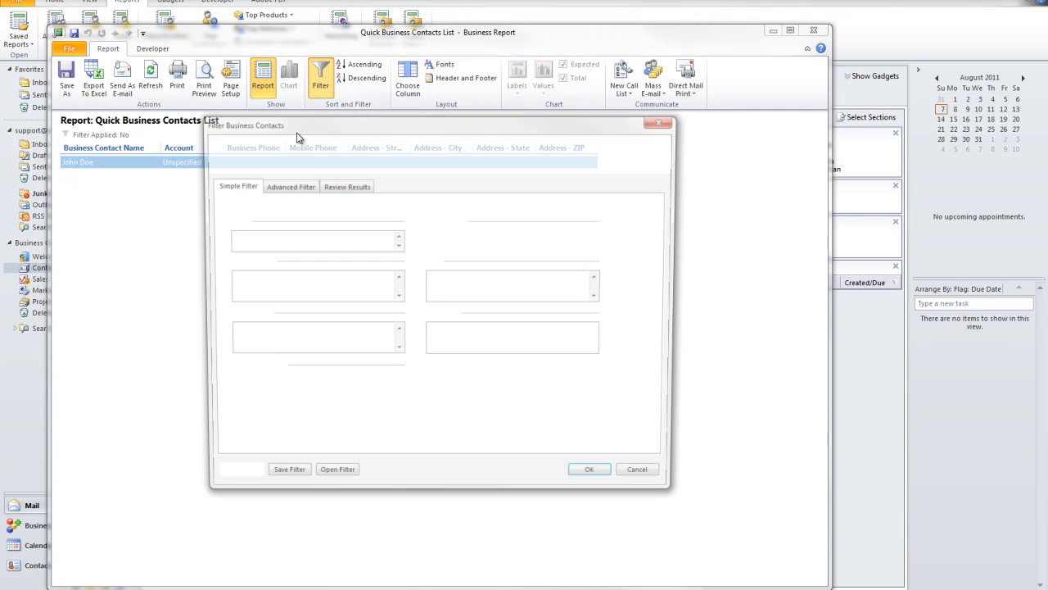
click(288, 186)
click(312, 238)
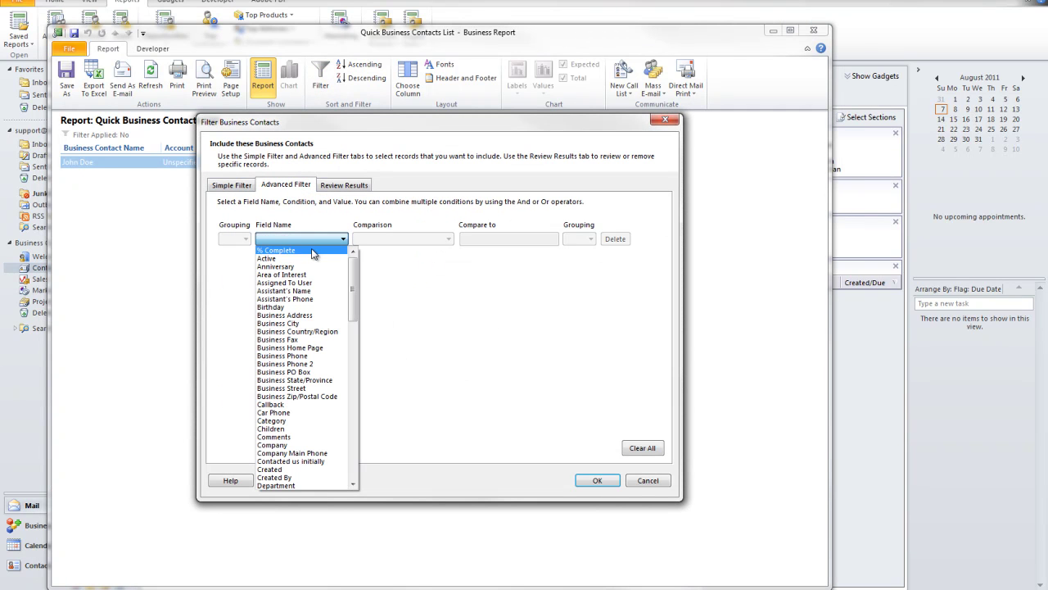
scroll(317, 377, down, 12)
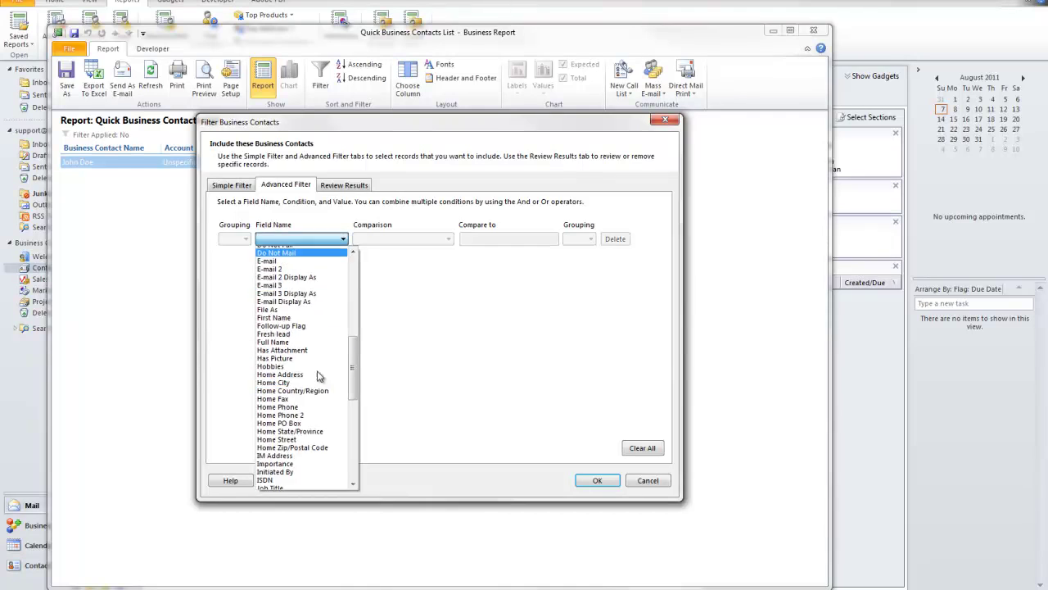
scroll(315, 402, down, 4)
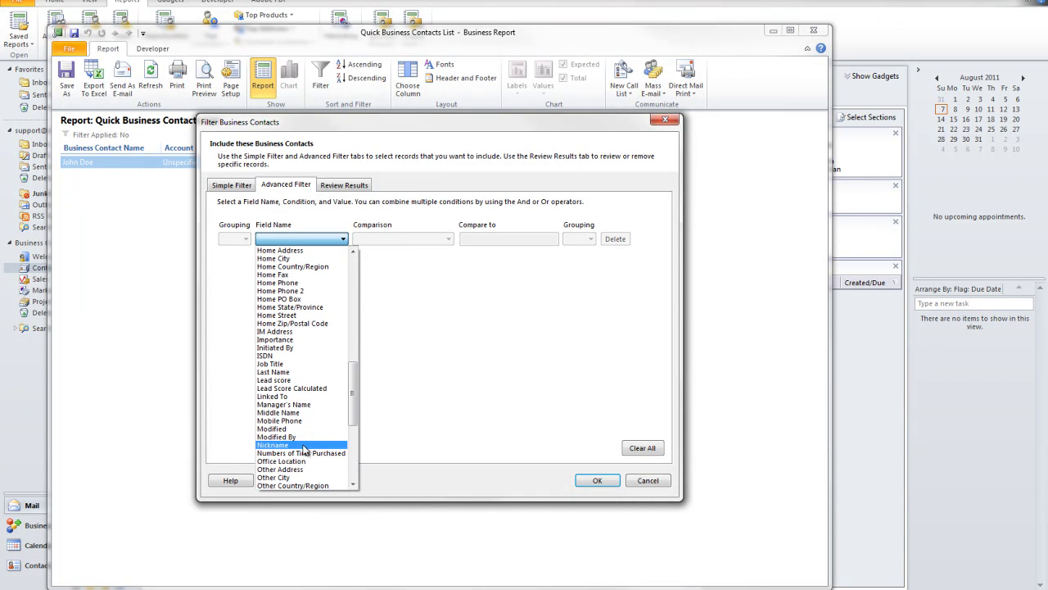
click(302, 453)
click(389, 239)
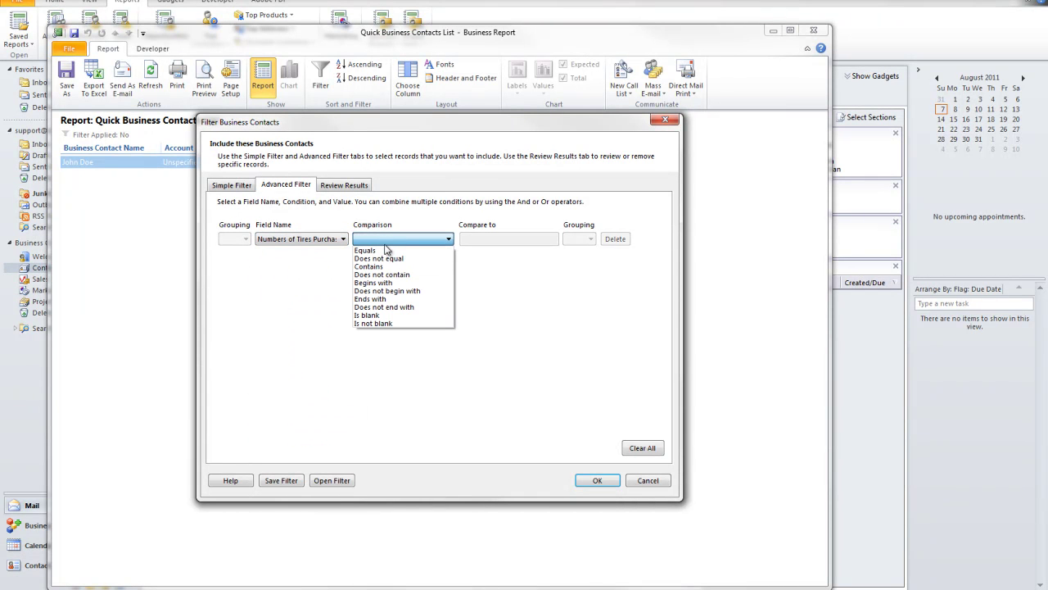
click(387, 249)
text(100)
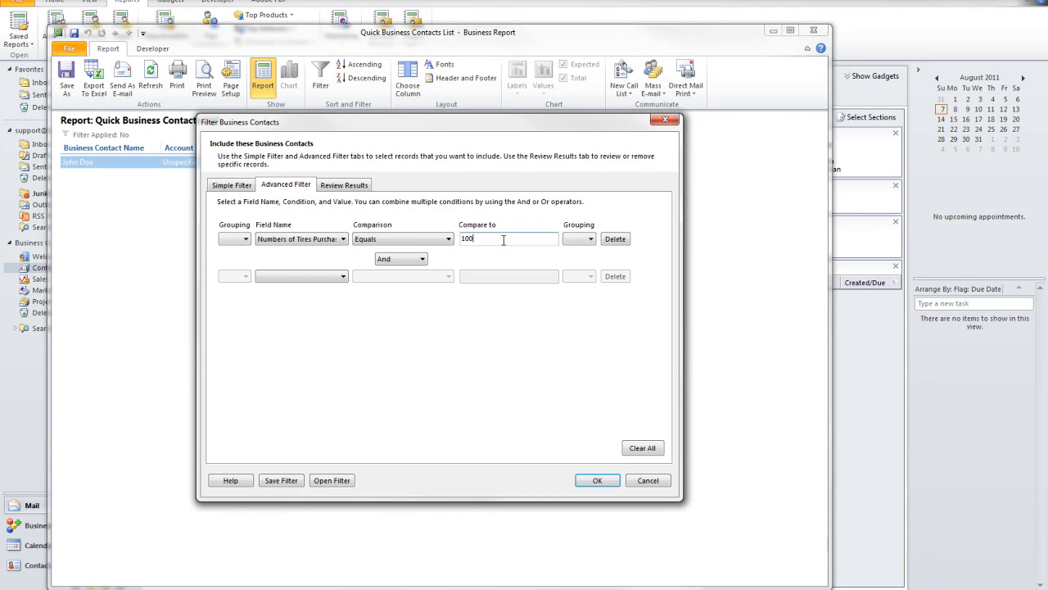
click(595, 480)
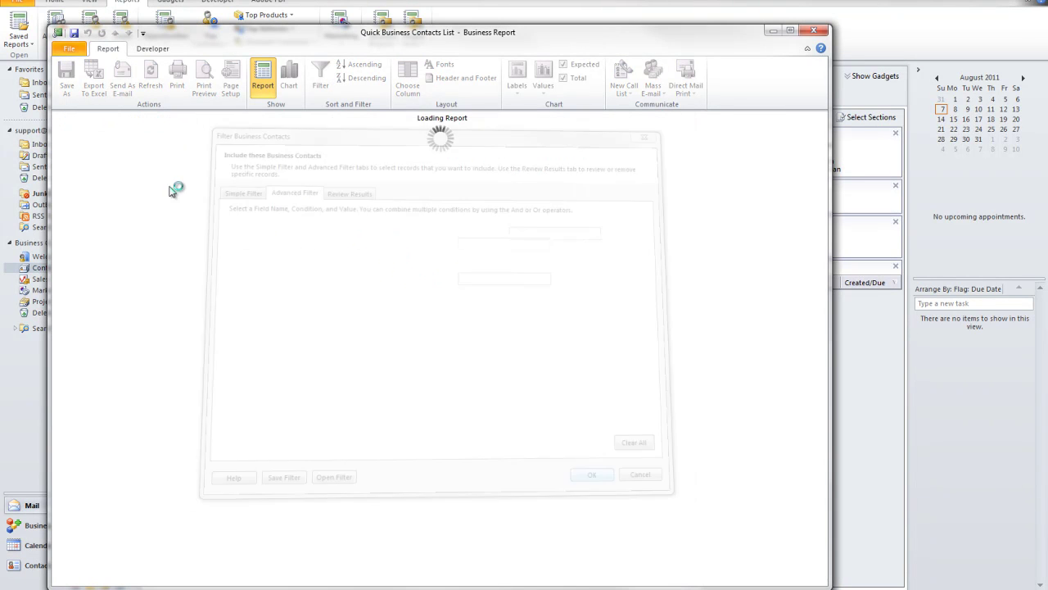
double_click(113, 163)
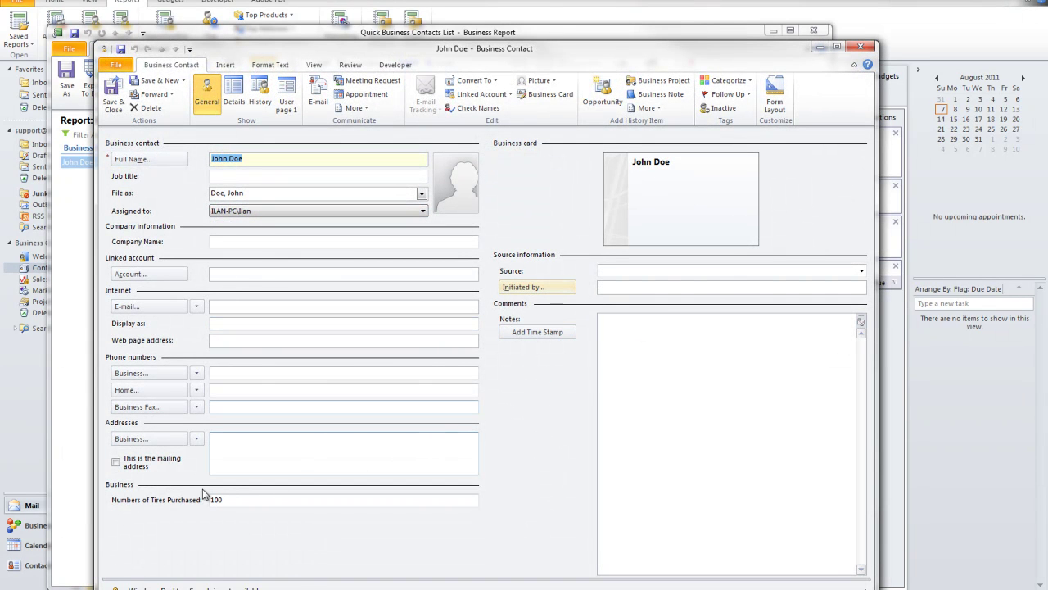
click(861, 47)
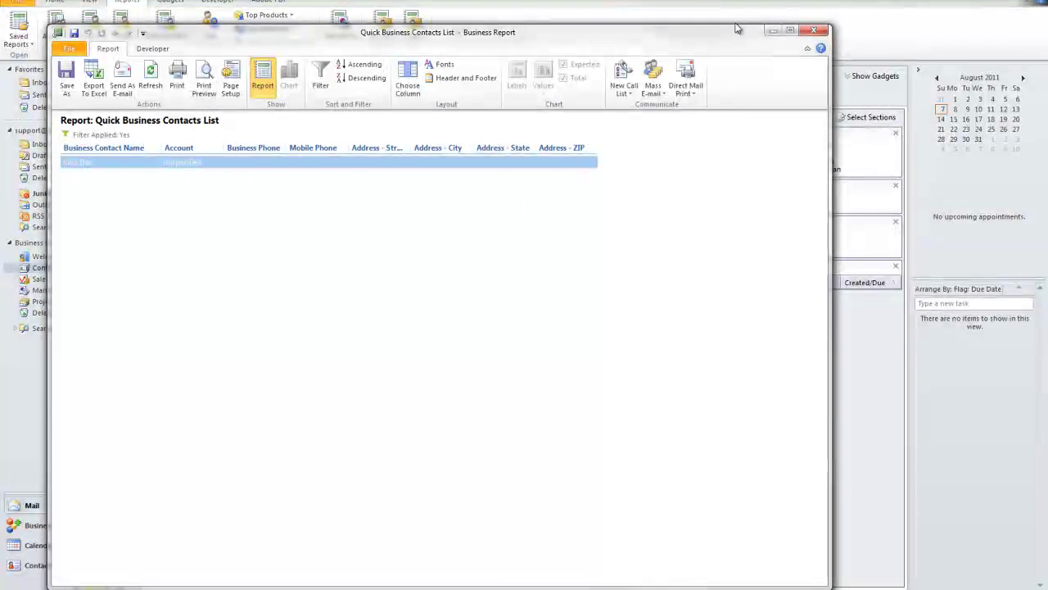
click(814, 31)
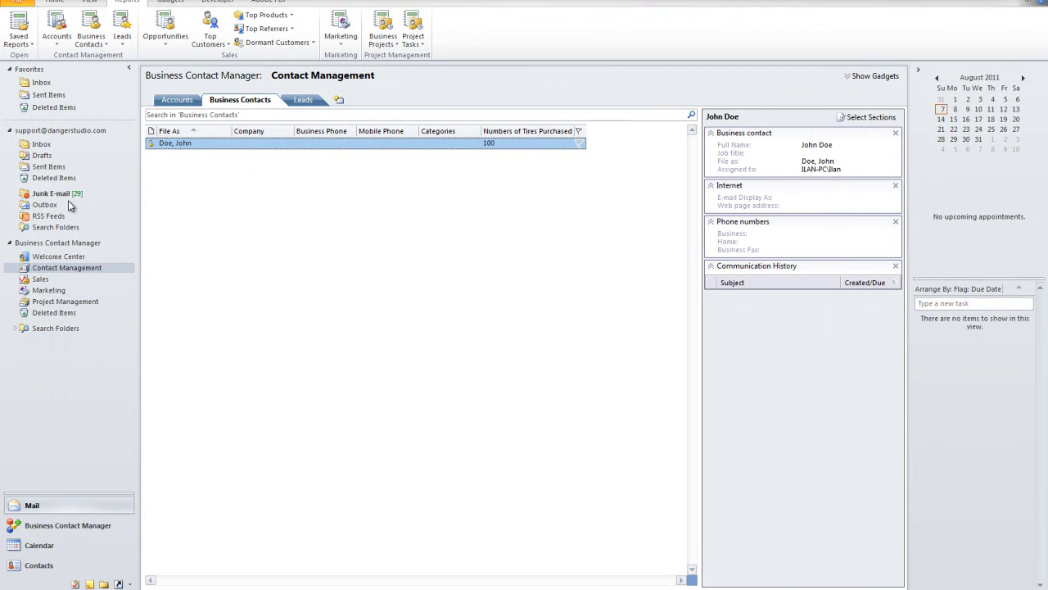
click(40, 145)
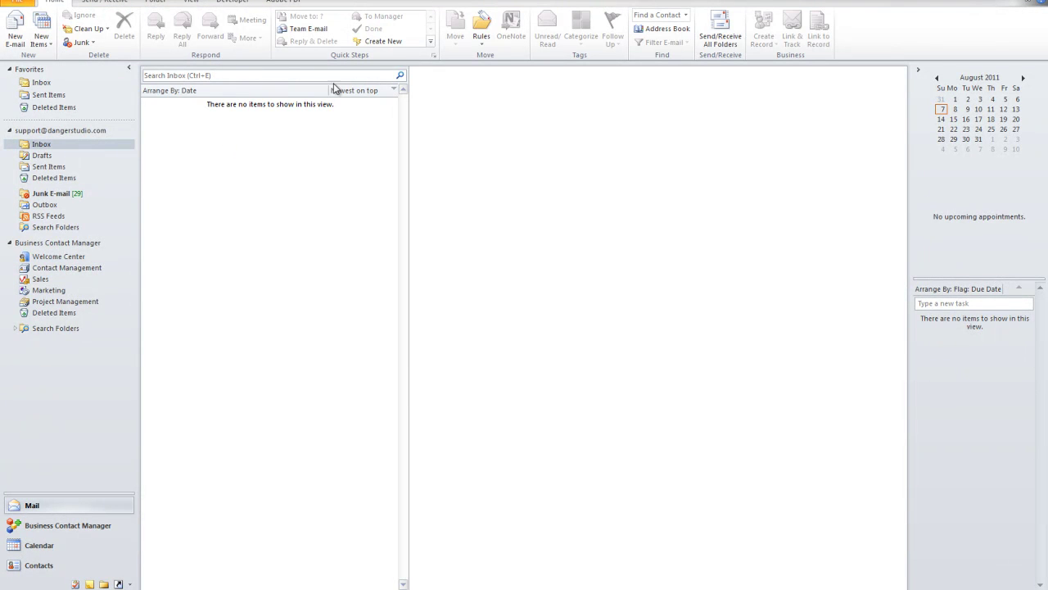
click(17, 2)
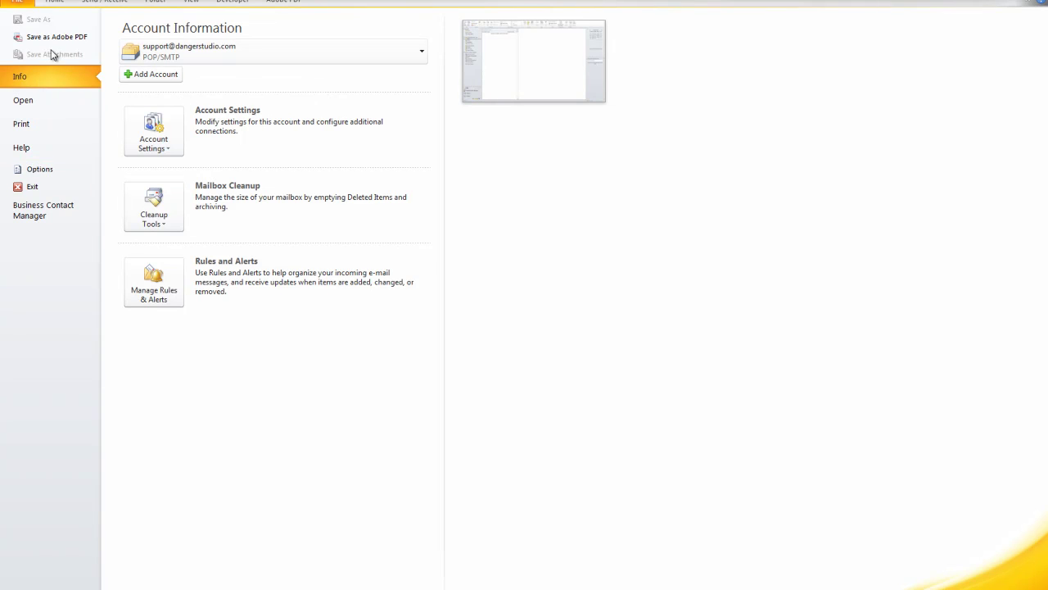
click(51, 5)
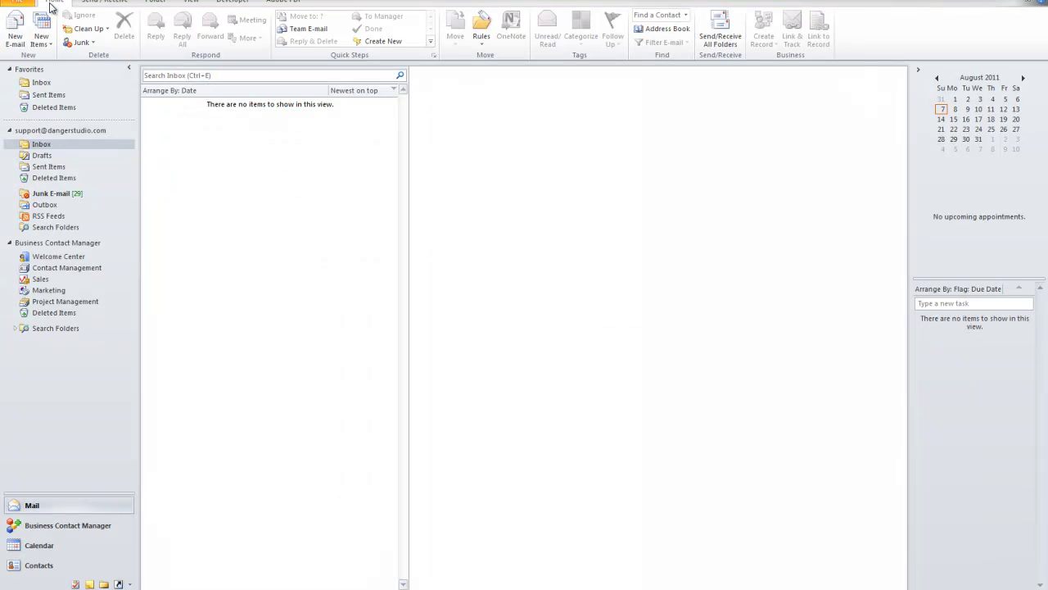
click(61, 194)
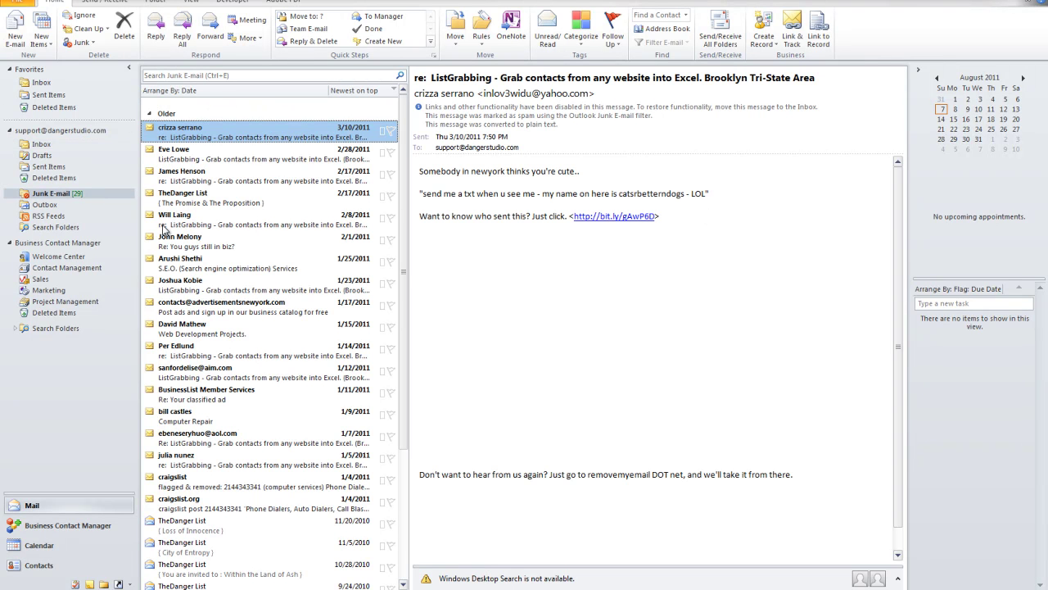
scroll(262, 336, down, 3)
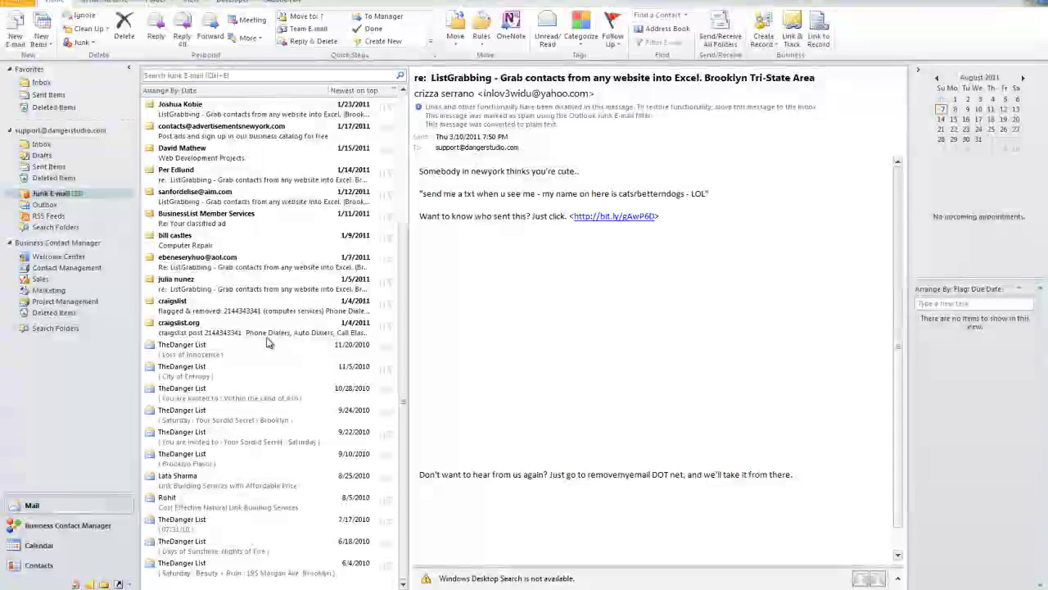
scroll(269, 342, up, 3)
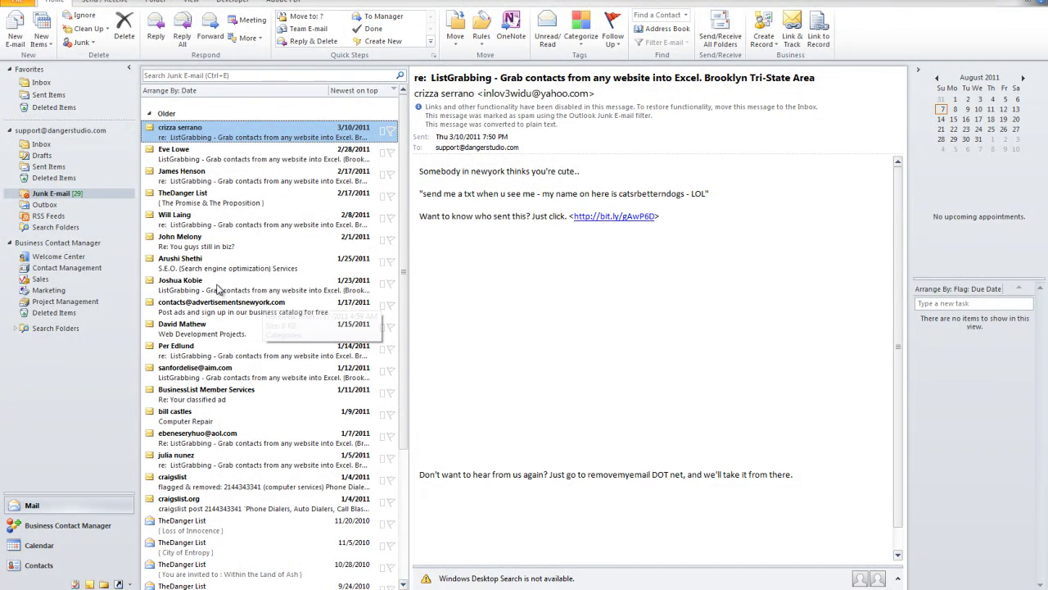
click(43, 143)
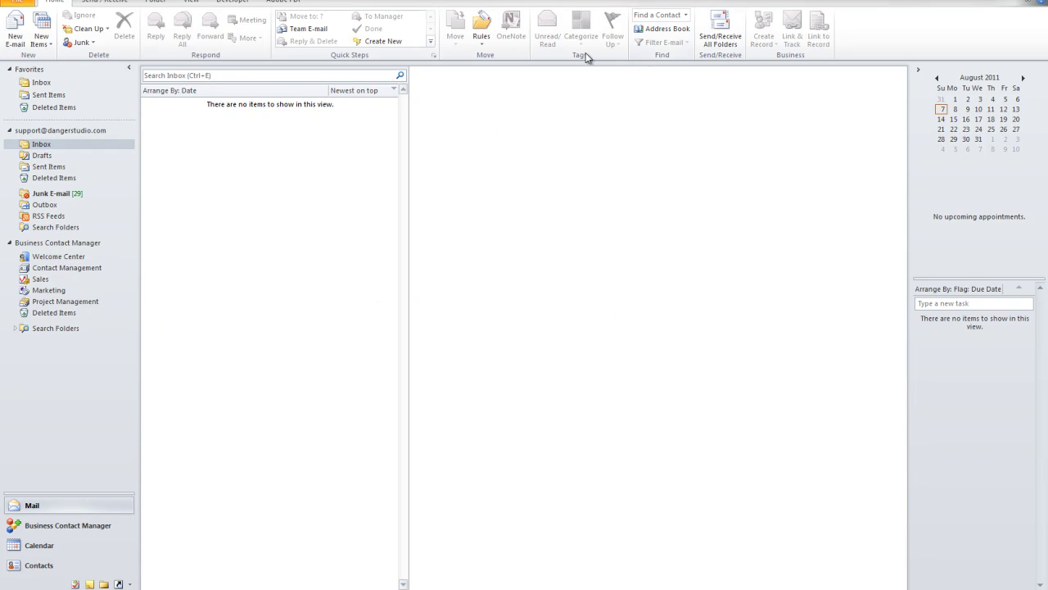
- Open Business Contact Manager's Contact Management list, briefly visiting RSS Feeds and Inbox on the way
click(63, 271)
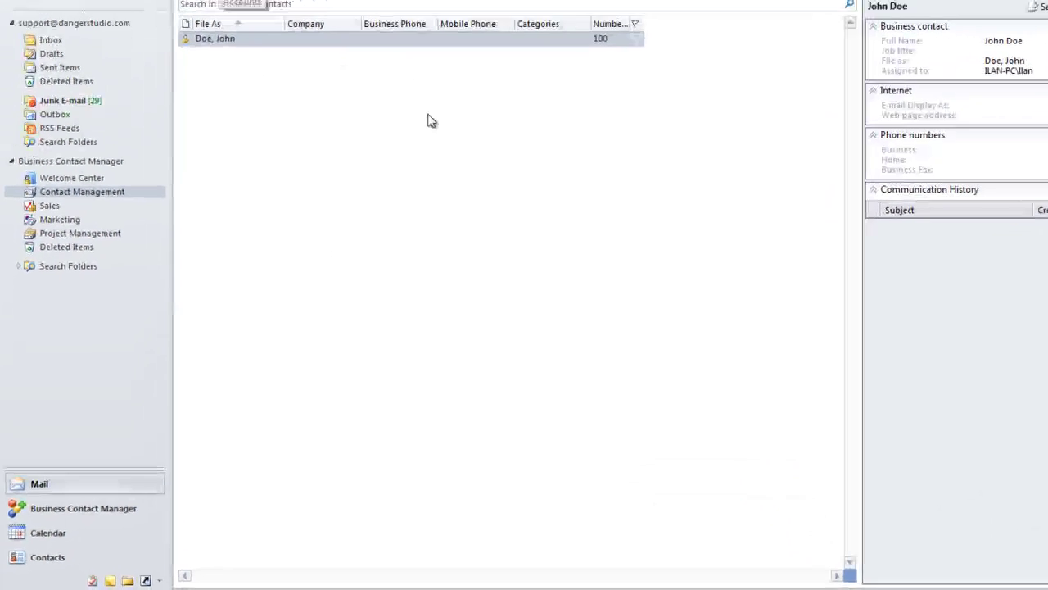
click(48, 96)
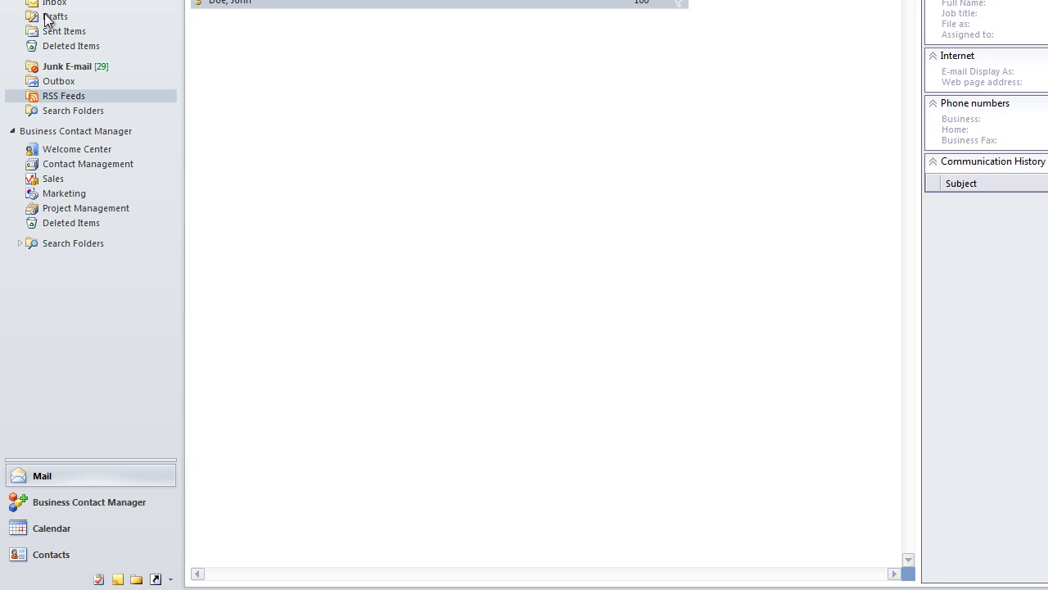
click(53, 4)
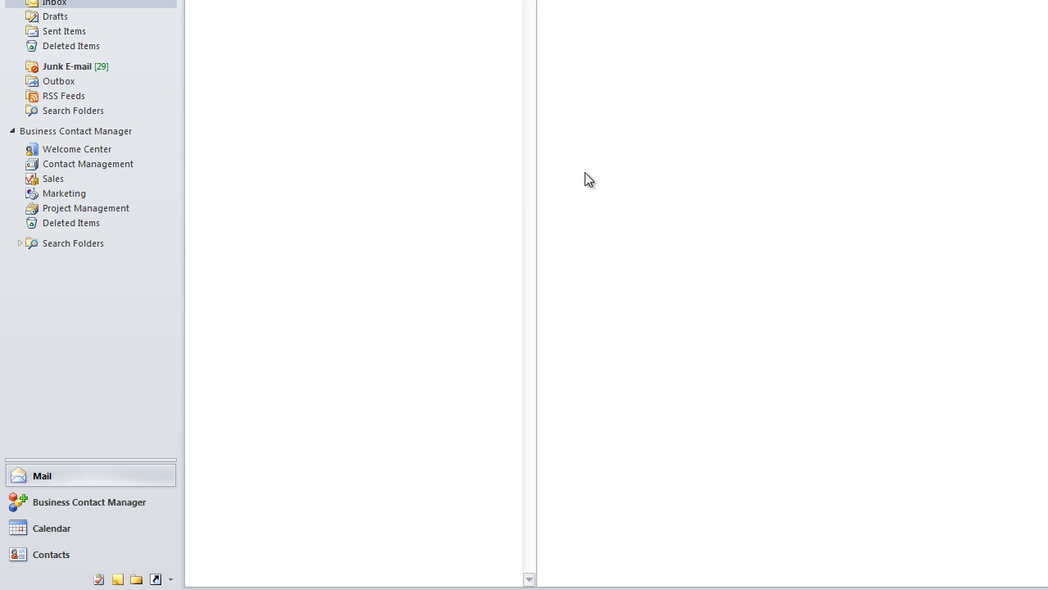
click(72, 165)
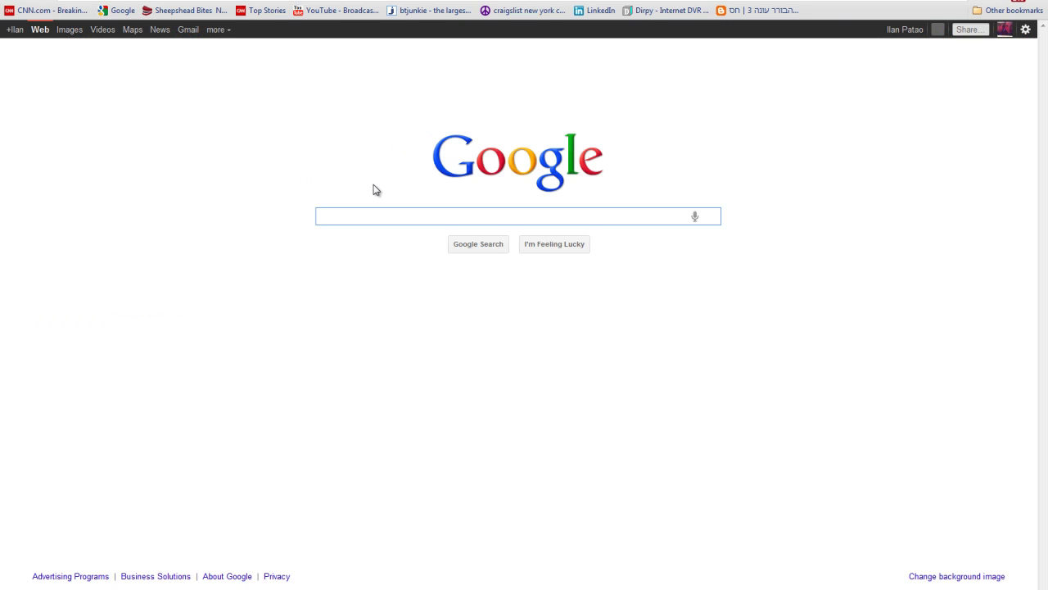
- Google 'business contact manager 2010' and open Office.com's What's new in Business Contact Manager 2010 article
text(business contact m)
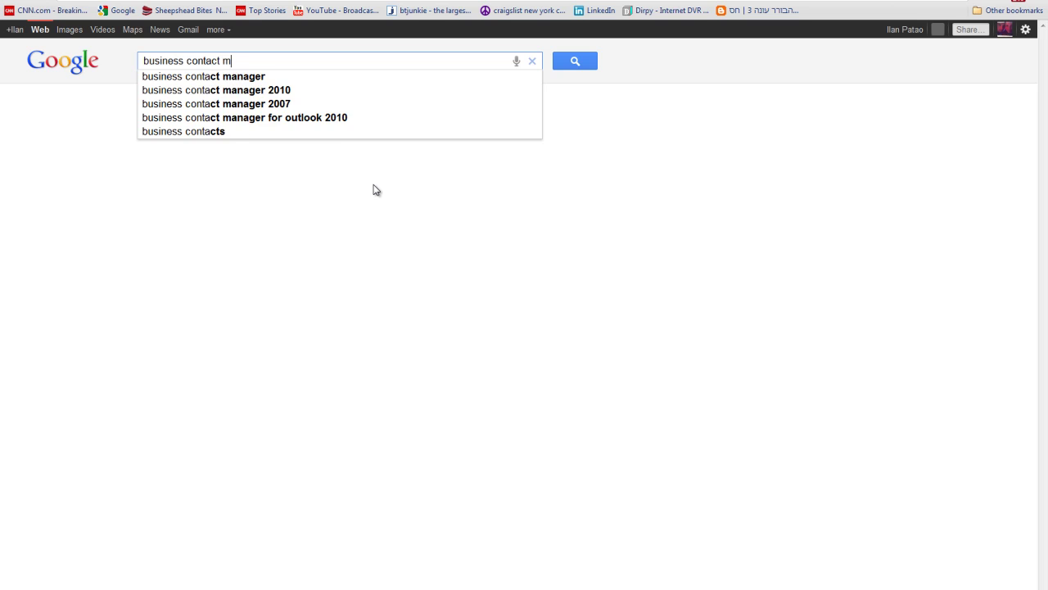
text(anager 2010)
key(Return)
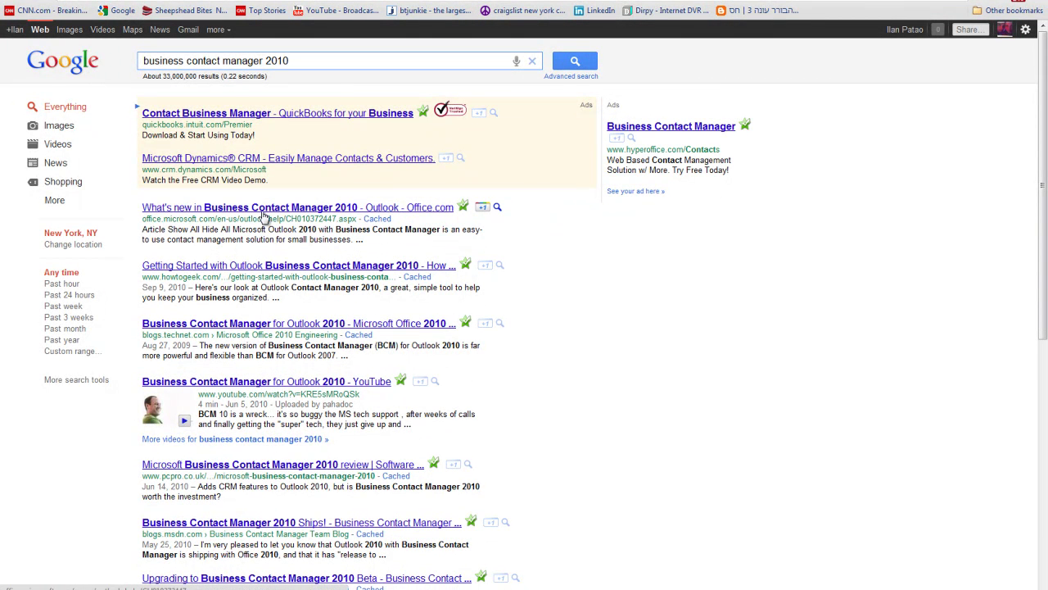
click(481, 218)
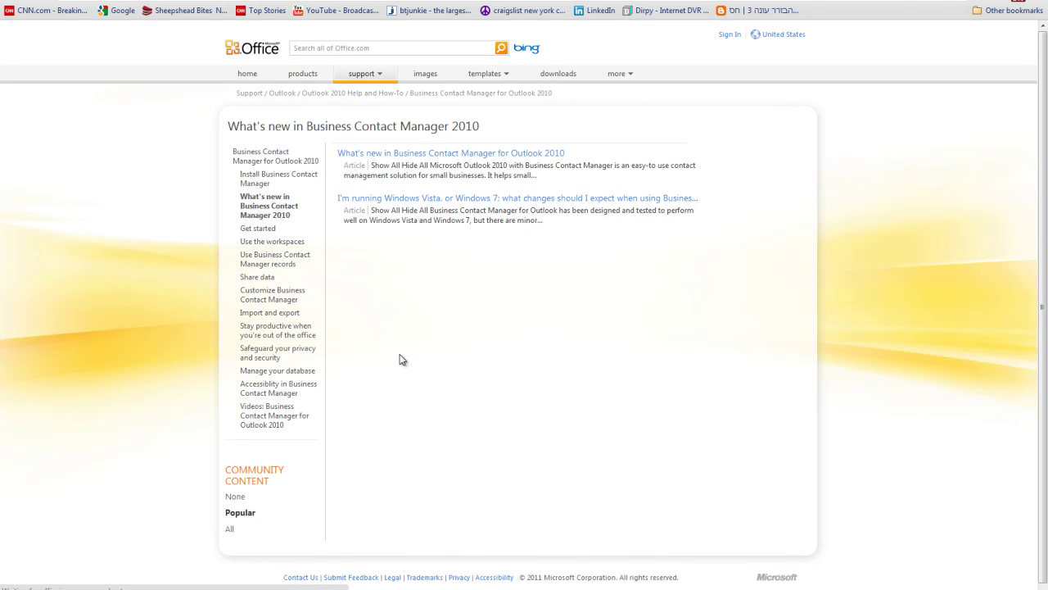
- Go to Office.com's Downloads Marketplace page and scroll through its Outlook add-ins
click(561, 75)
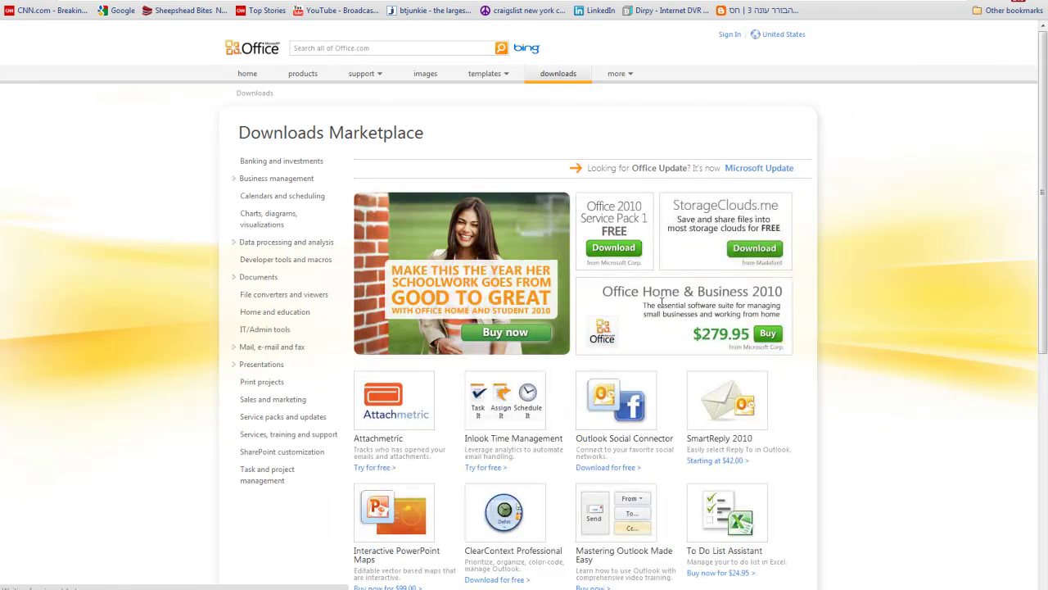
scroll(445, 311, down, 1)
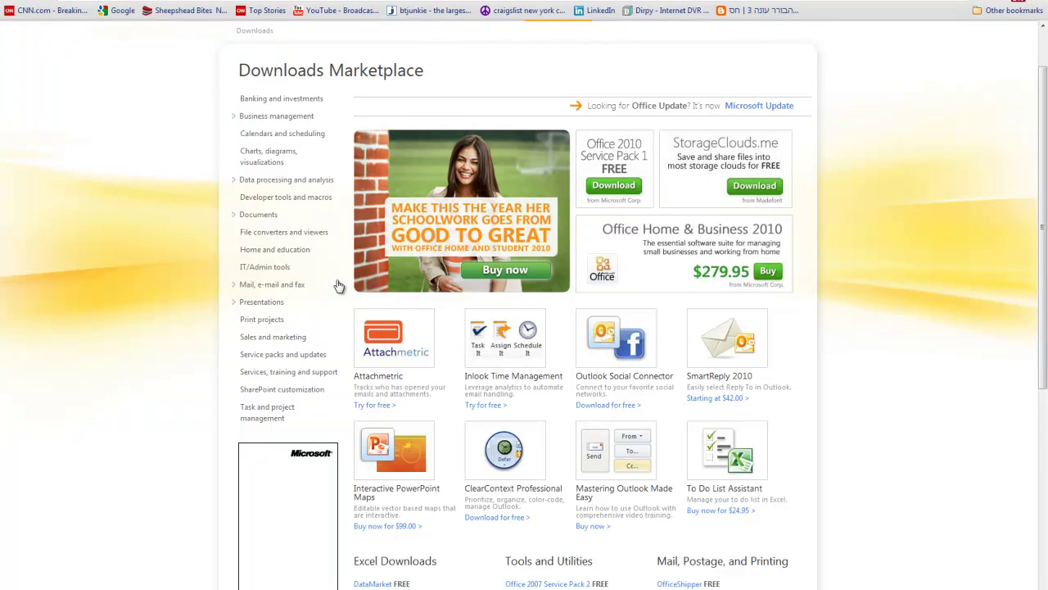
scroll(676, 385, down, 4)
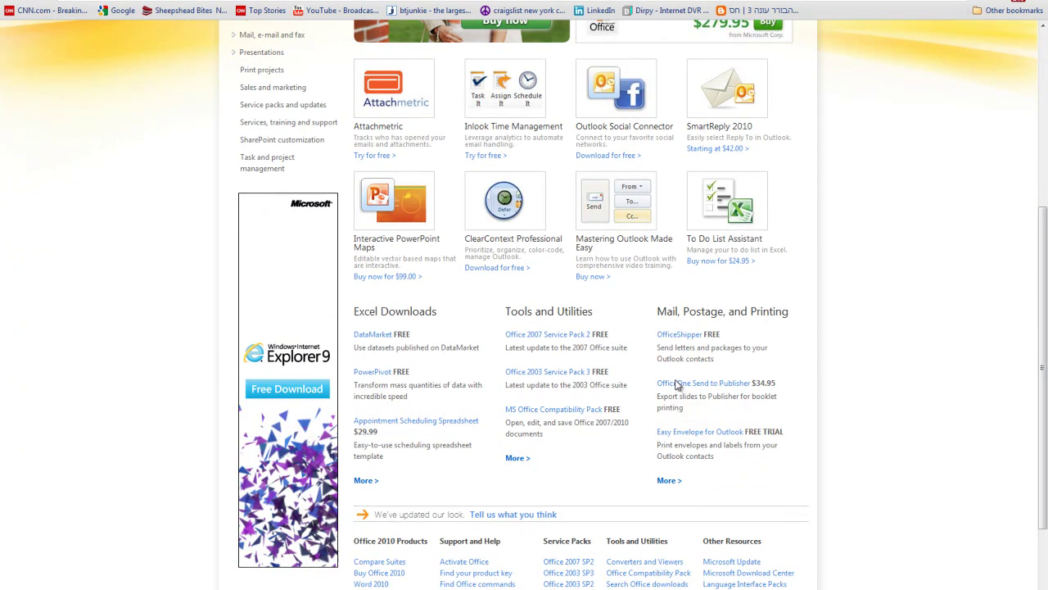
scroll(677, 385, up, 5)
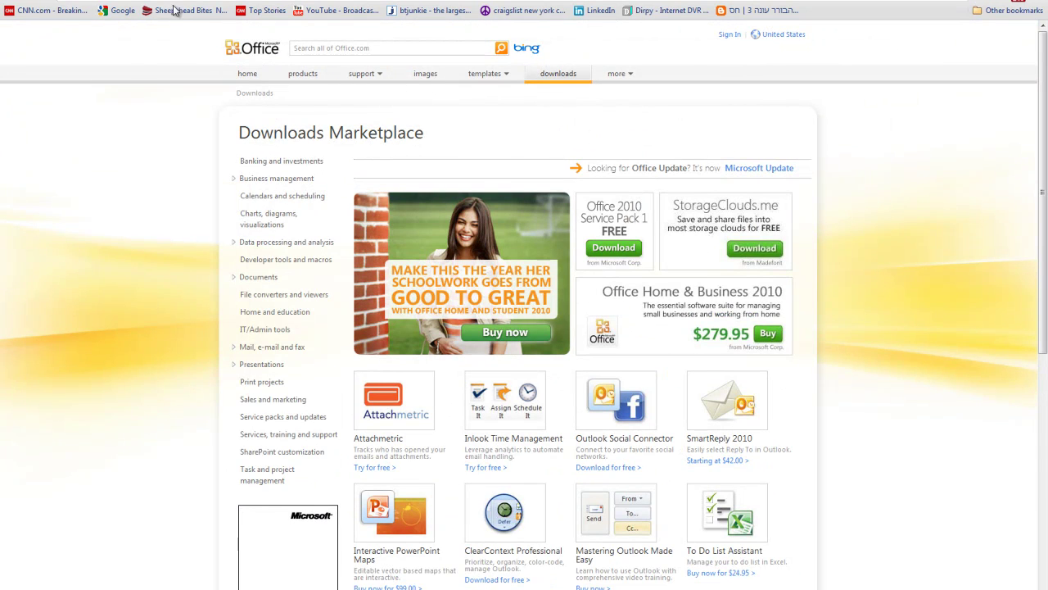
scroll(508, 364, down, 3)
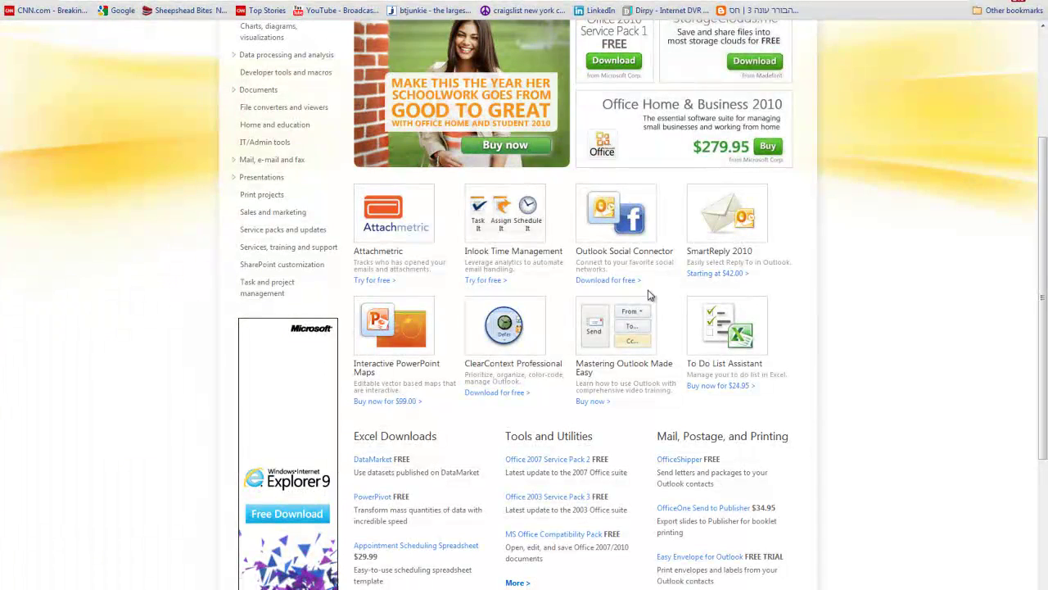
scroll(662, 276, up, 3)
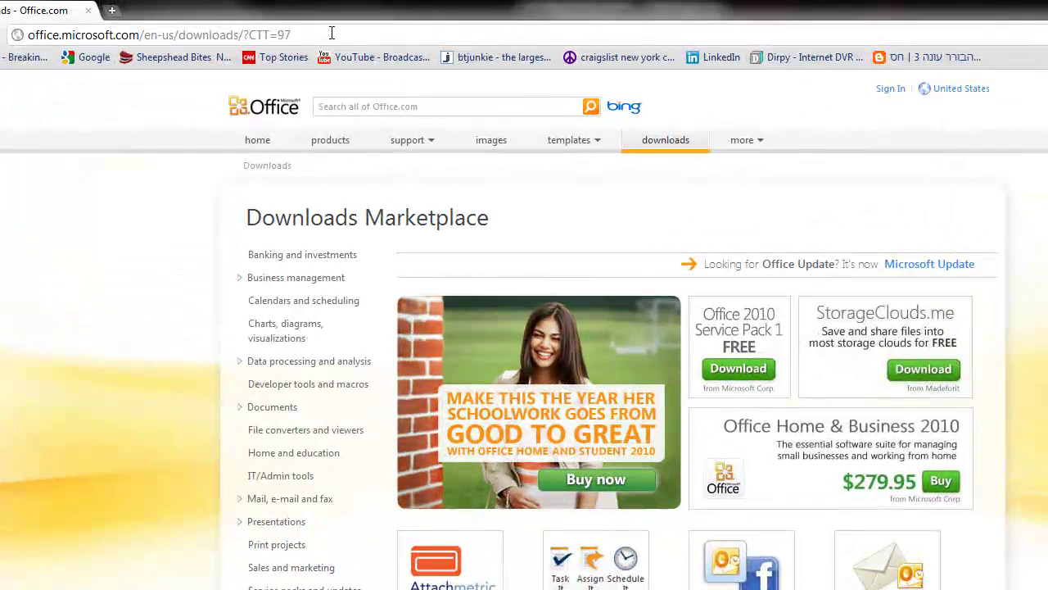
- Load dangerstudio.com and open its Microsoft Outlook with Business Contact Manager 2007/2010 post
click(267, 11)
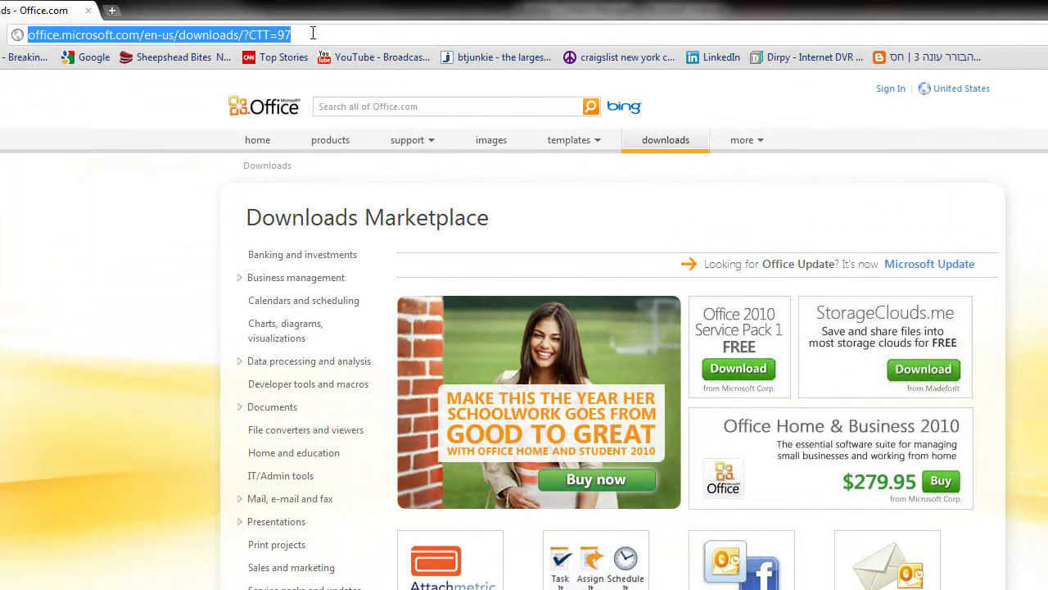
text(dangerstudio.com)
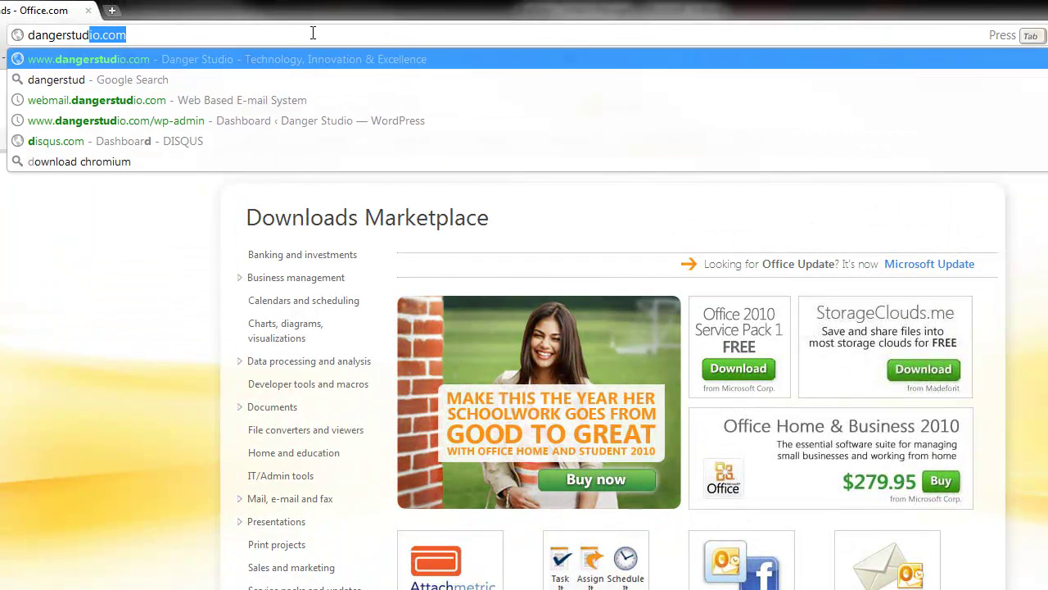
key(Return)
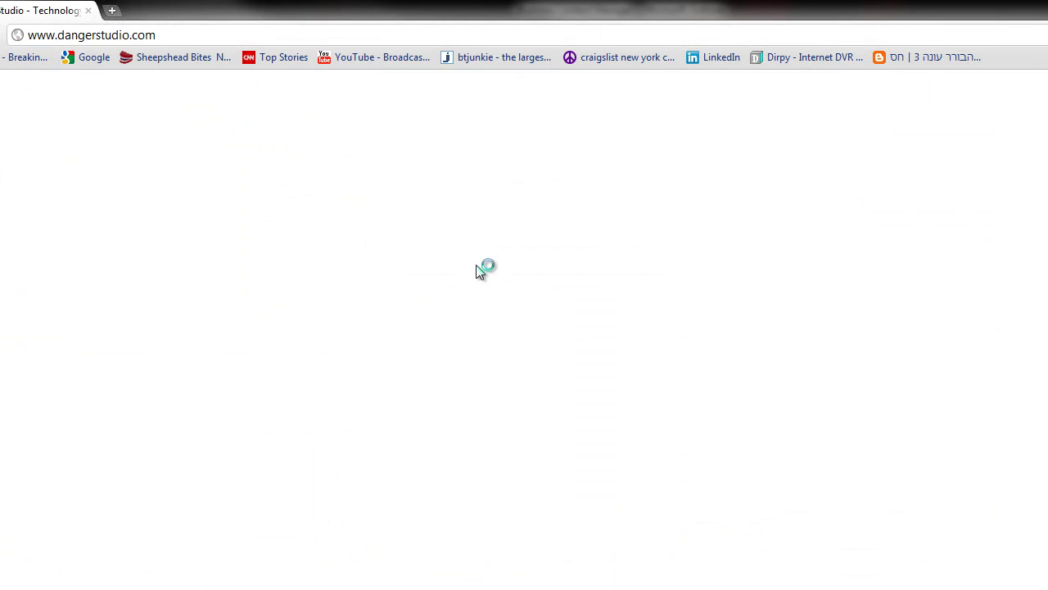
scroll(573, 543, down, 3)
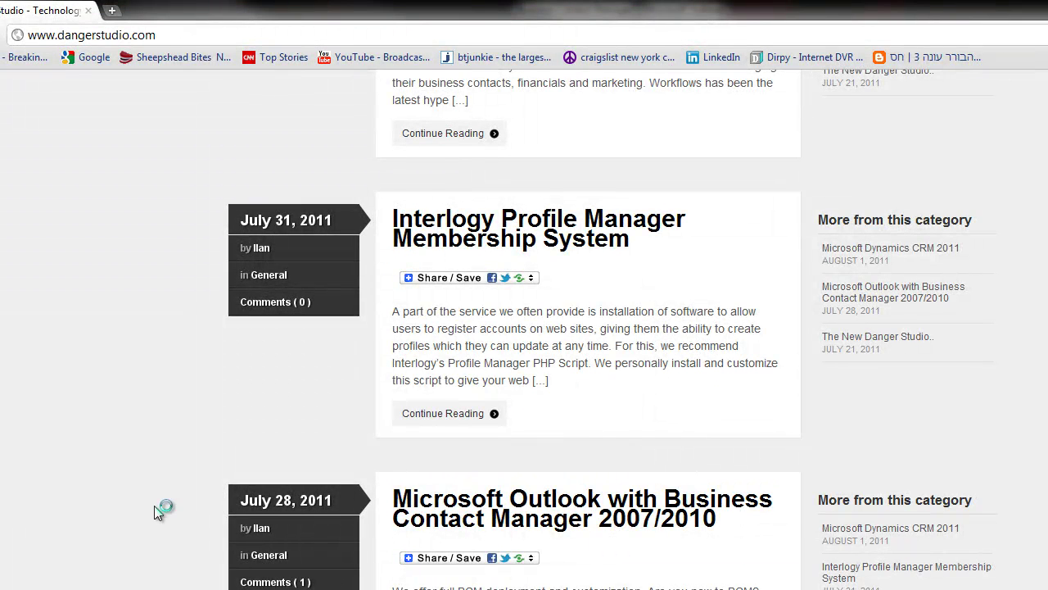
click(416, 508)
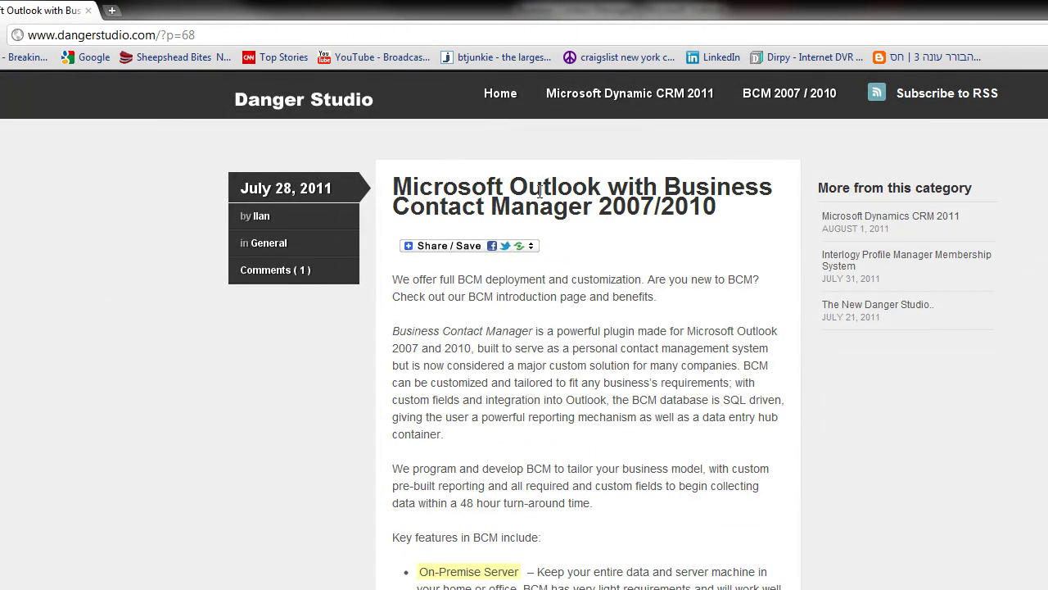
- Highlight parts of the post title and close an accidentally opened Reddit tab
drag(508, 190, 771, 190)
click(753, 222)
drag(486, 198, 772, 193)
click(559, 410)
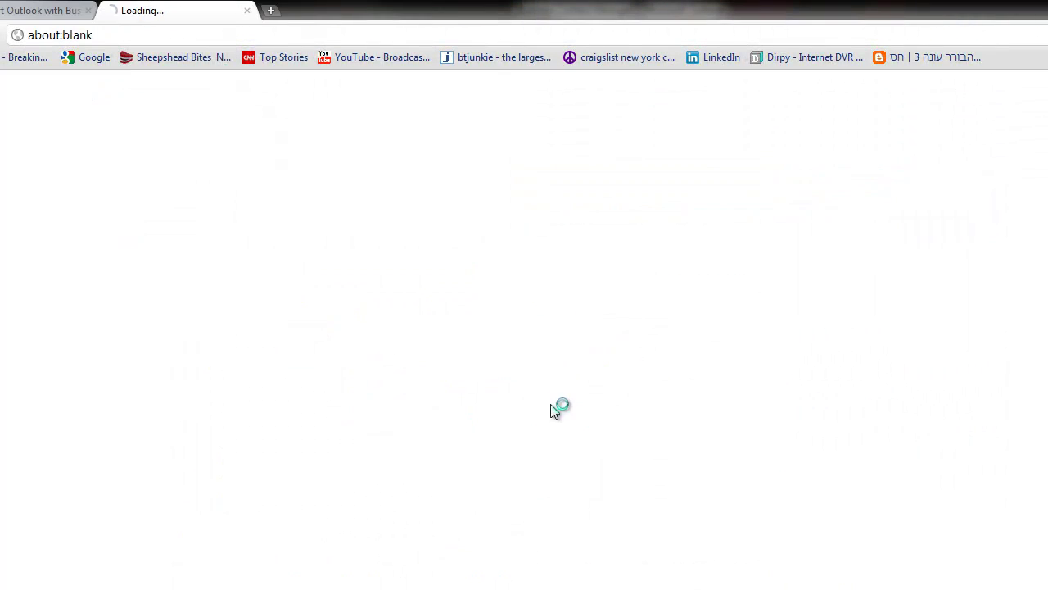
click(246, 11)
- Scroll through the article and highlight passages describing its key BCM features
scroll(540, 409, down, 9)
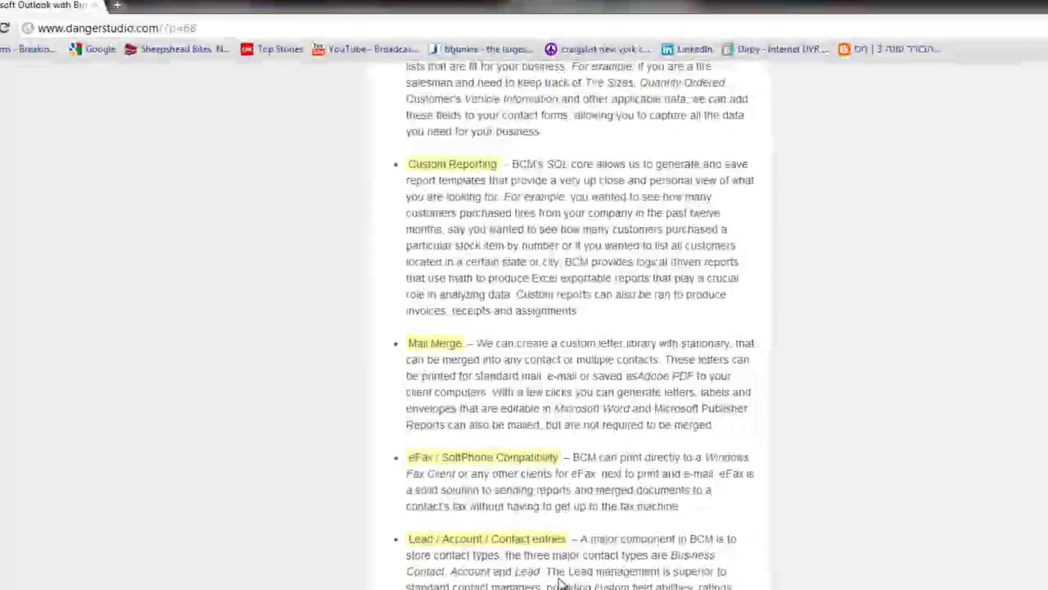
scroll(540, 533, down, 8)
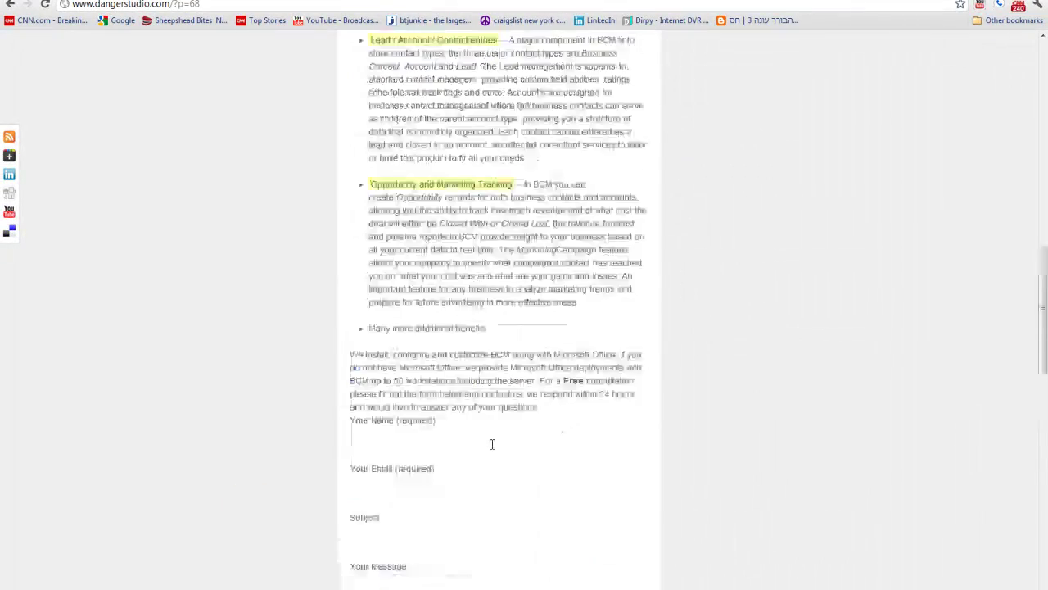
scroll(493, 444, up, 17)
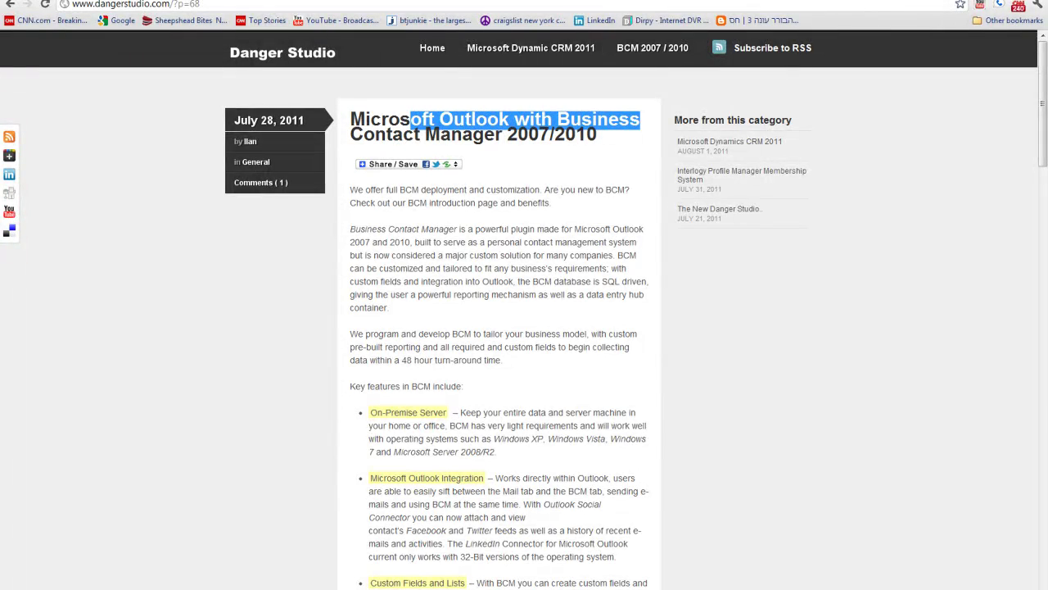
drag(501, 359, 467, 401)
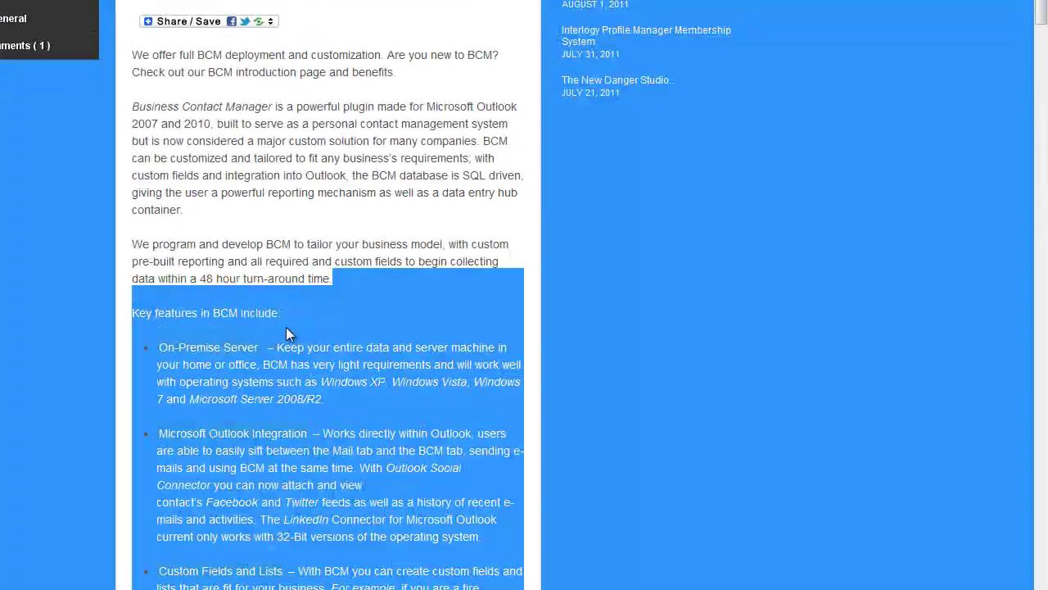
drag(250, 244, 267, 342)
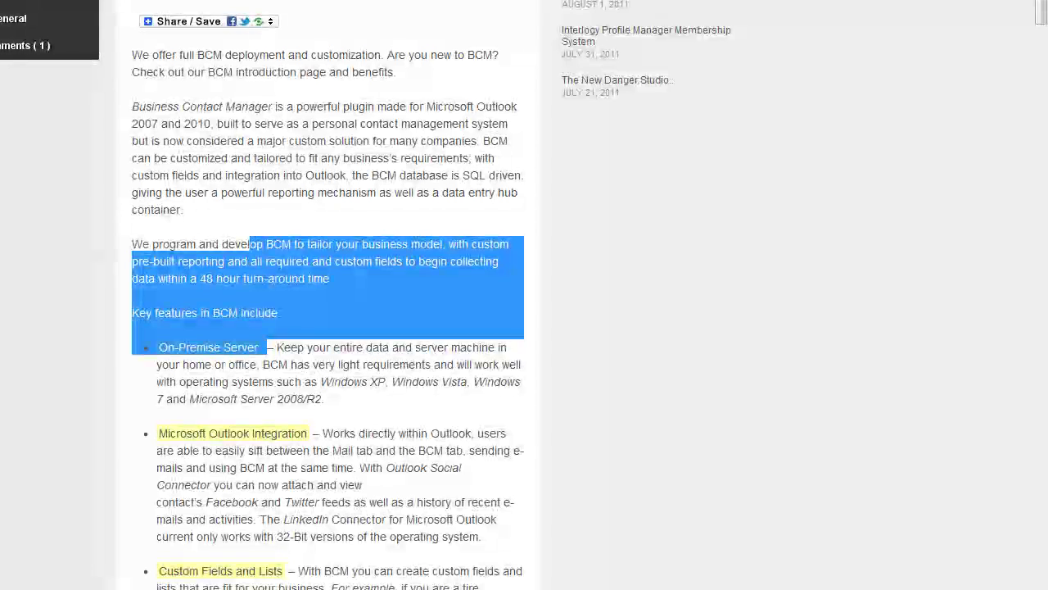
click(427, 379)
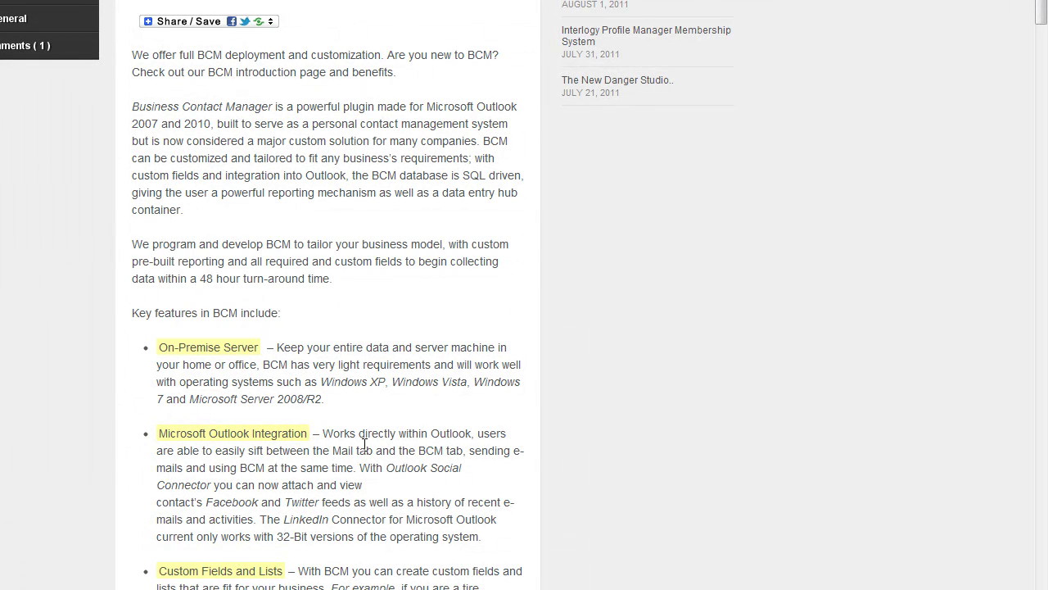